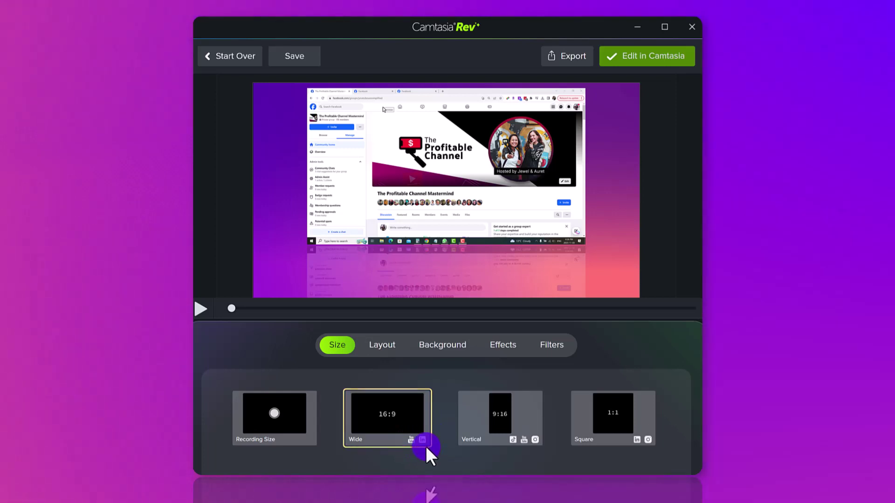
click(513, 448)
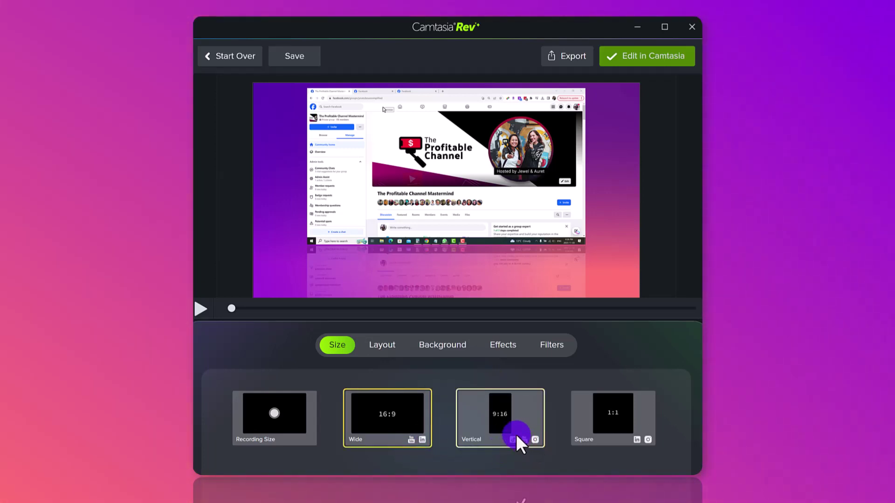
click(607, 412)
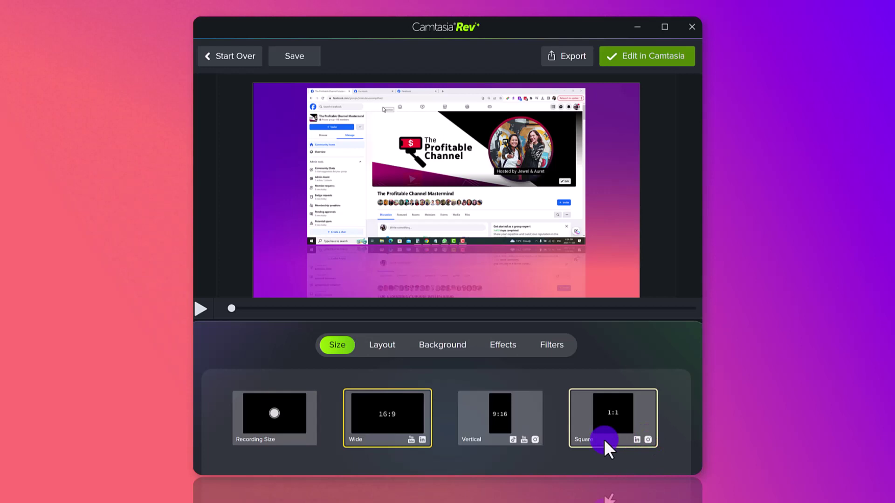
click(371, 415)
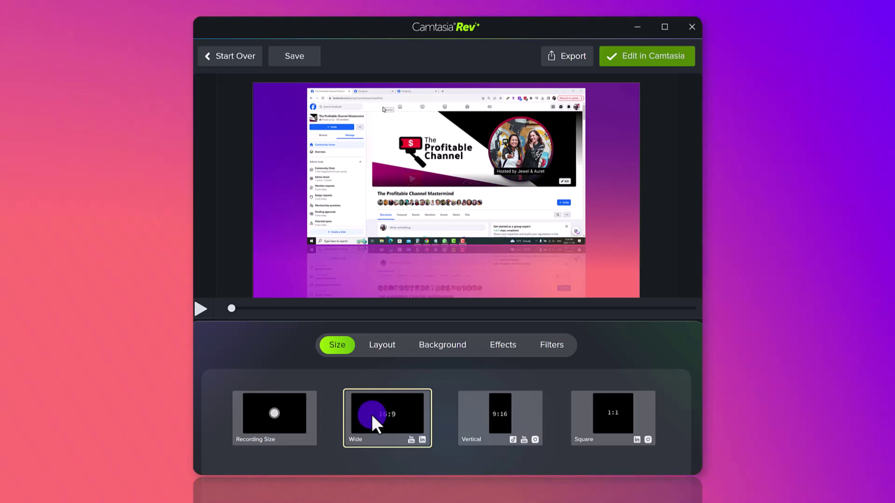
click(285, 431)
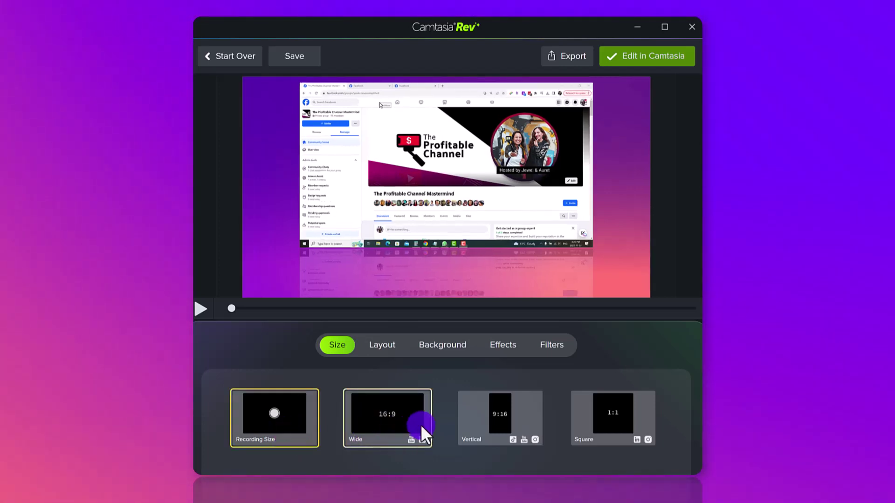
click(485, 423)
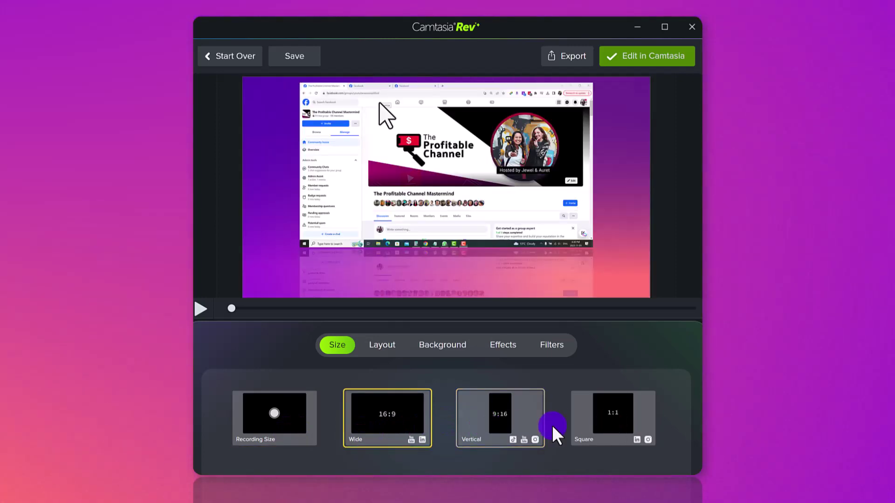
click(507, 432)
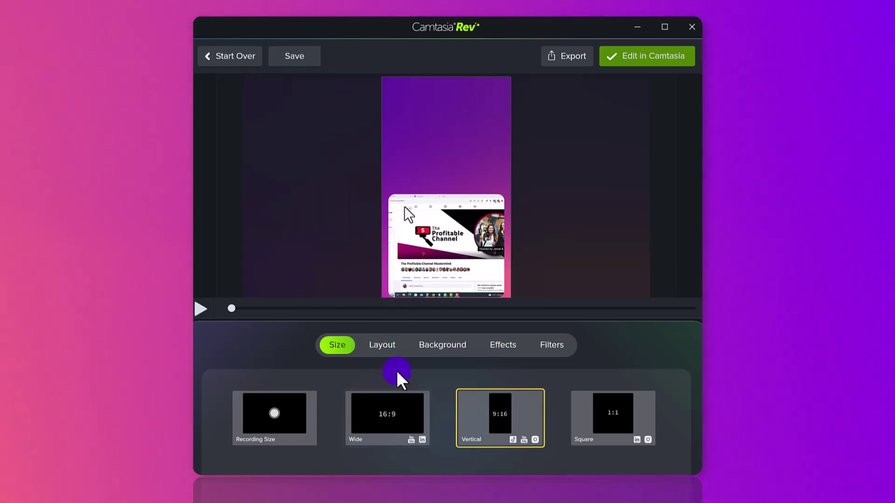
click(380, 402)
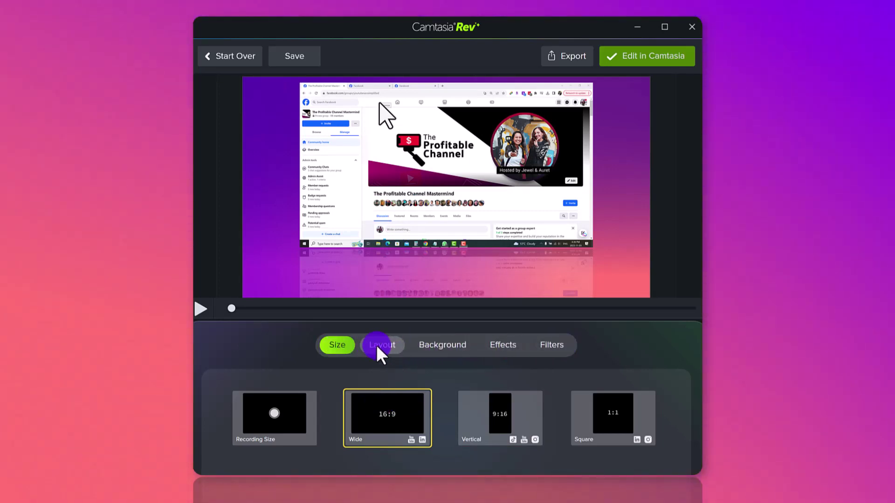
Step: Show the layout presets and compare the first two, returning to the first
click(376, 345)
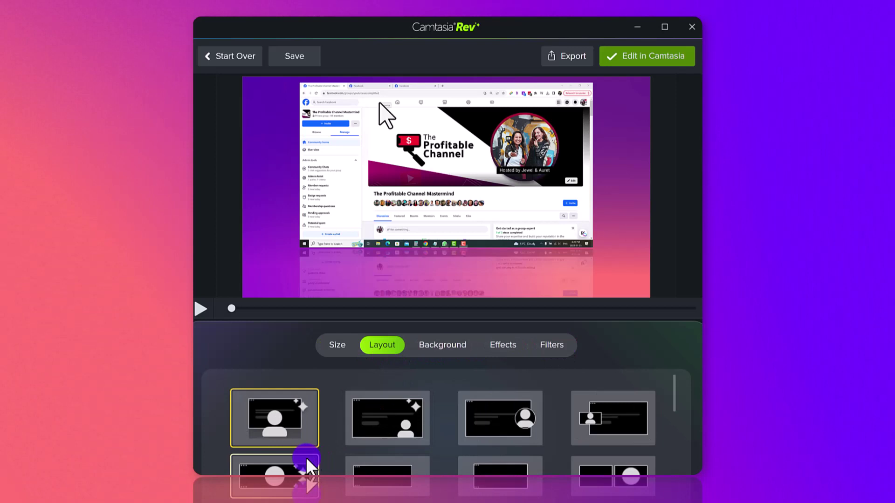
click(389, 421)
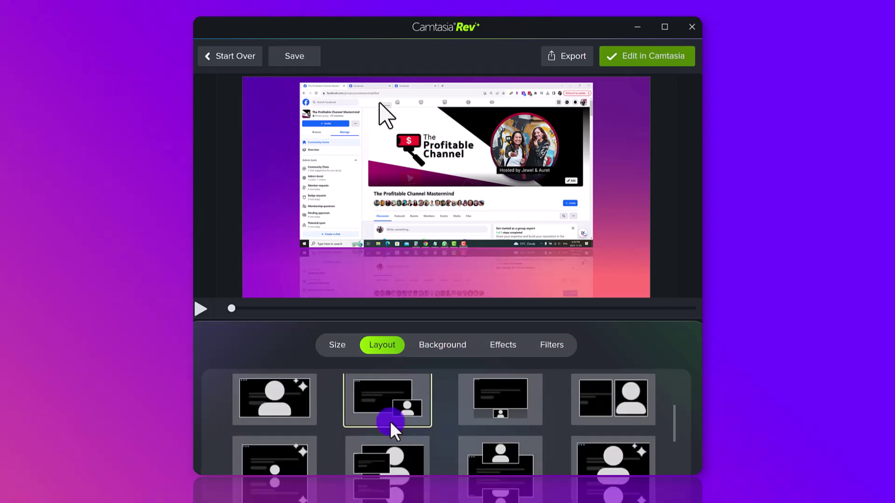
click(264, 377)
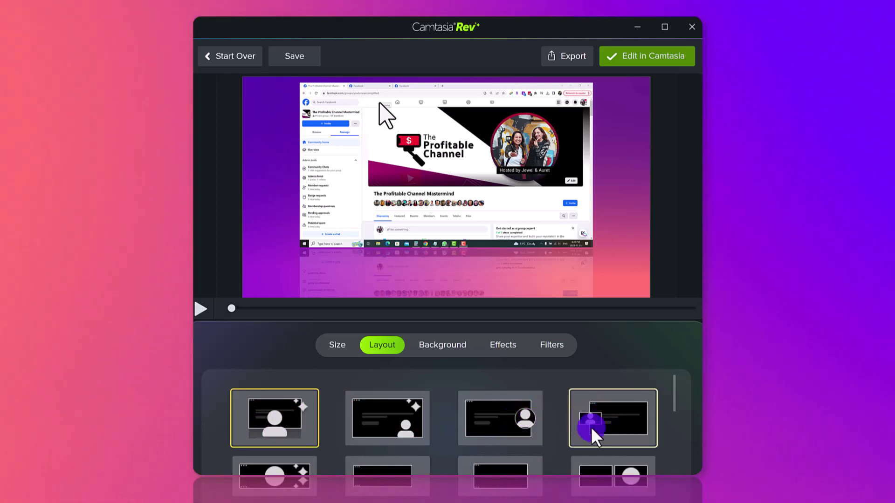
scroll(493, 424, down, 1)
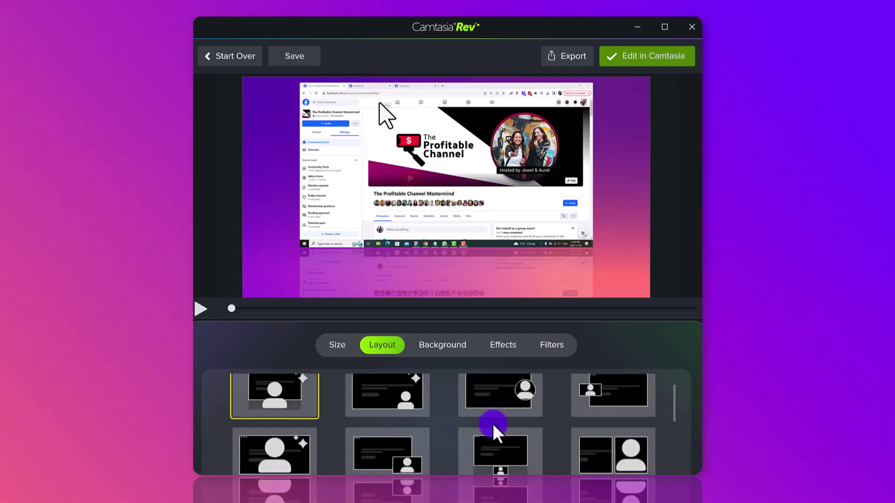
scroll(493, 424, down, 1)
scroll(494, 424, up, 1)
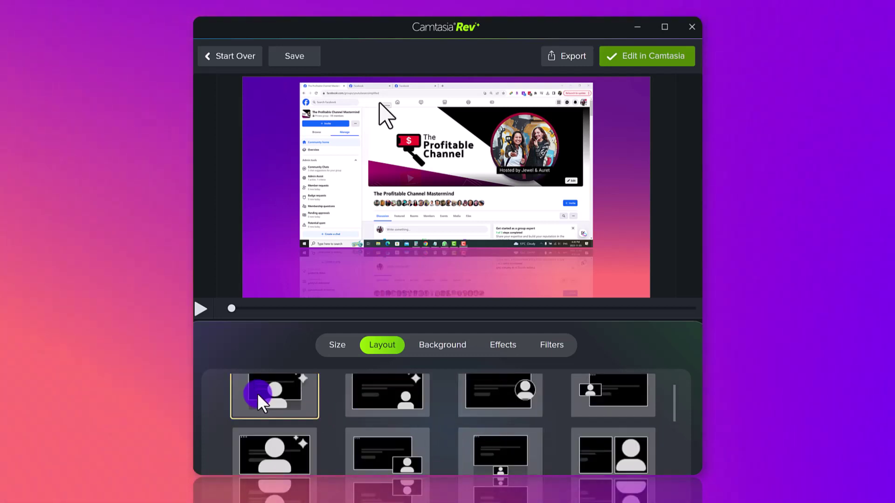
Step: Try the larger screen-recording layout, then camera circle-right and box-left placements
click(374, 394)
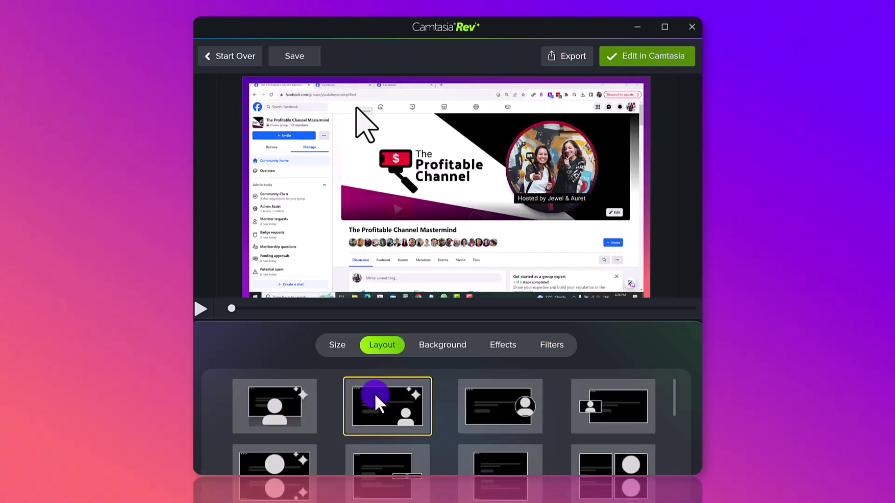
click(491, 404)
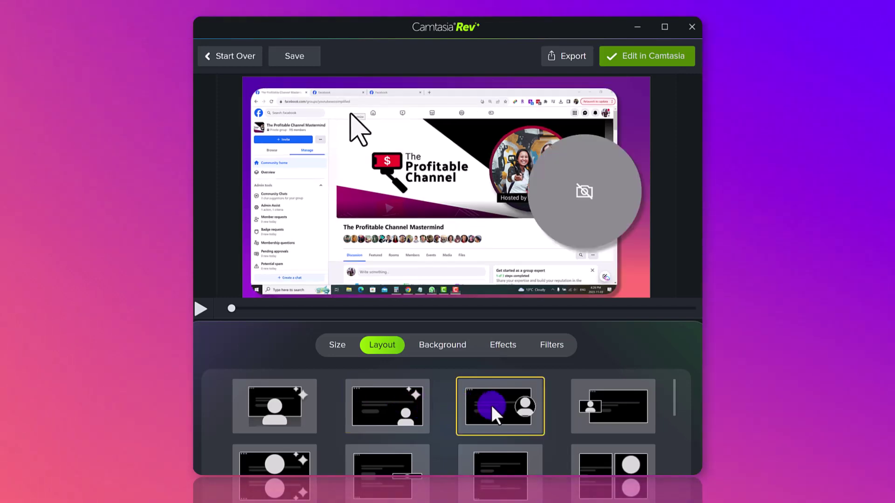
scroll(410, 423, down, 1)
click(260, 410)
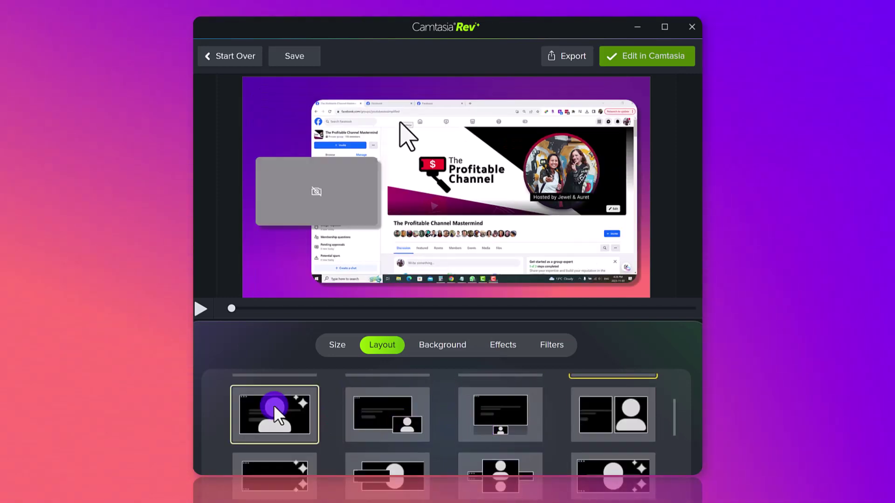
scroll(507, 429, up, 1)
click(599, 412)
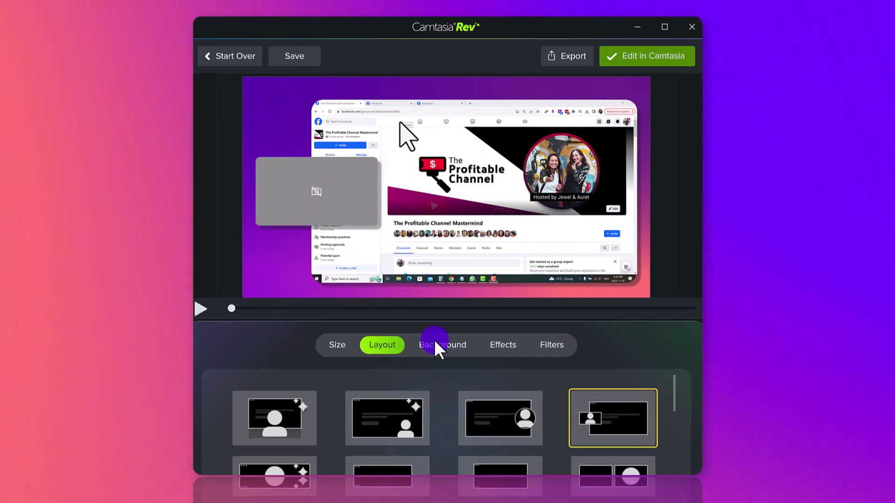
click(510, 418)
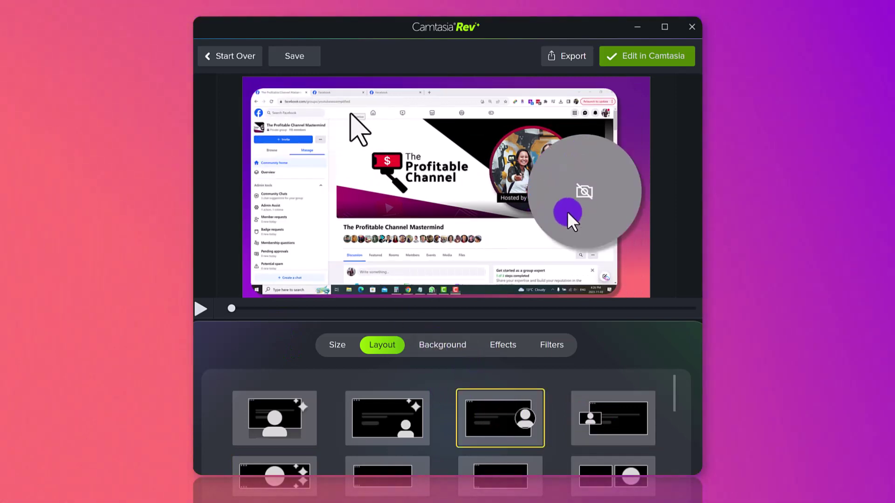
Step: Try bottom-right rectangle, below-screen, side-by-side, full-screen bubble and no-camera layouts
scroll(474, 412, down, 1)
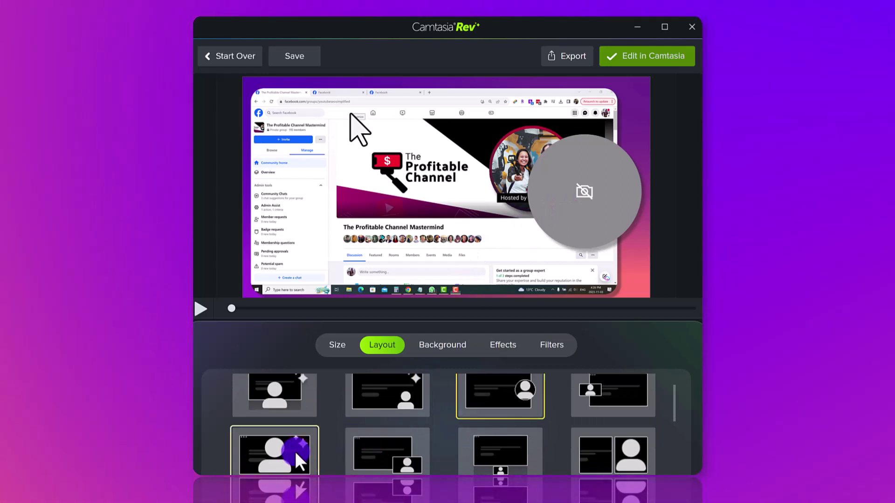
scroll(295, 451, down, 2)
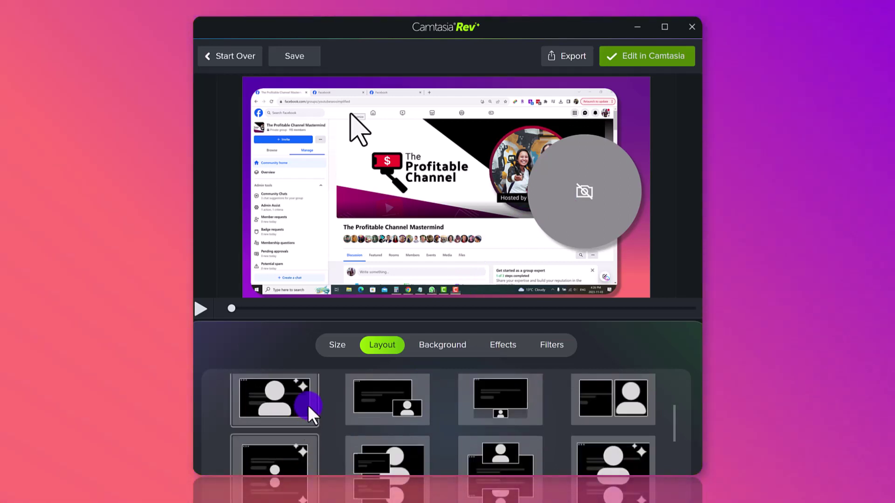
click(371, 408)
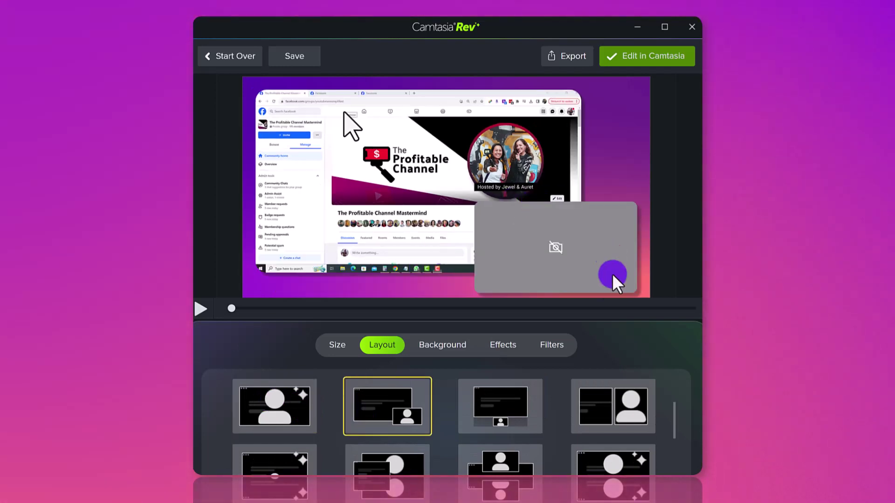
click(513, 407)
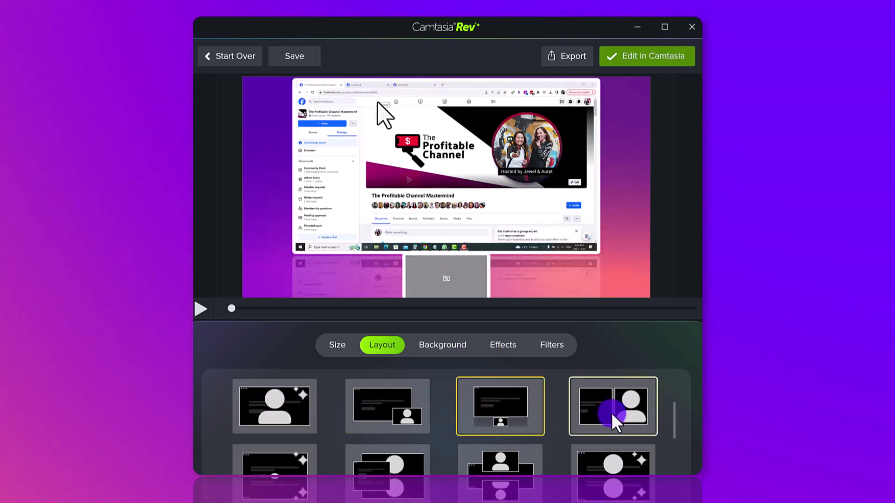
click(611, 413)
scroll(449, 391, down, 3)
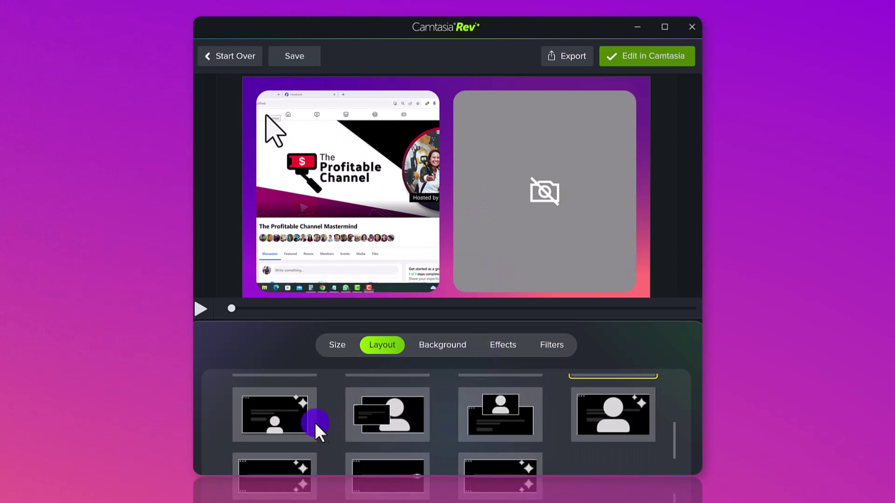
click(401, 429)
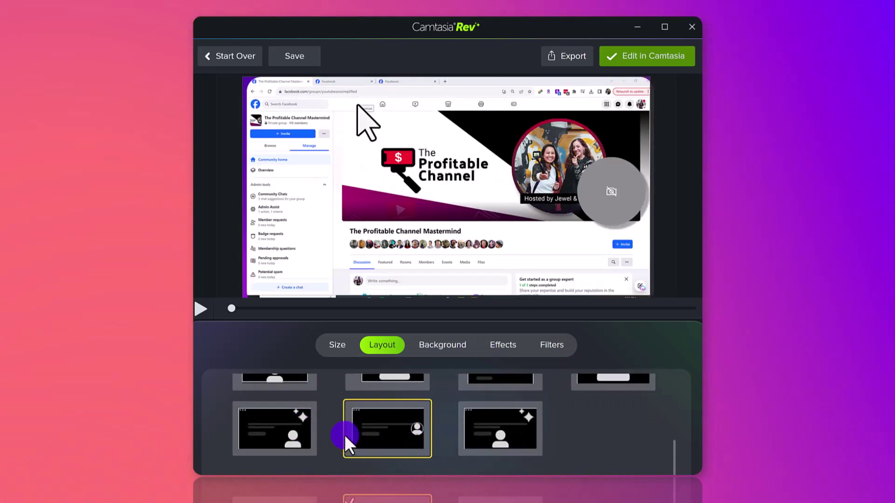
click(512, 434)
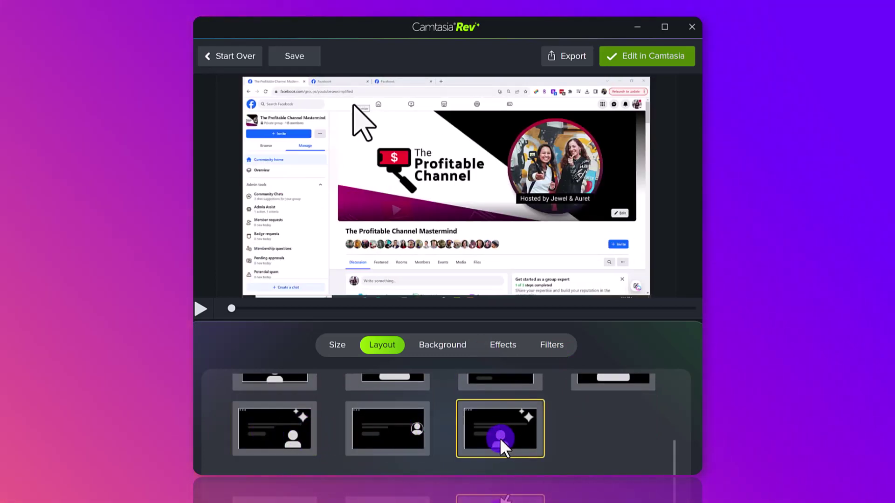
scroll(500, 438, up, 2)
scroll(499, 438, up, 1)
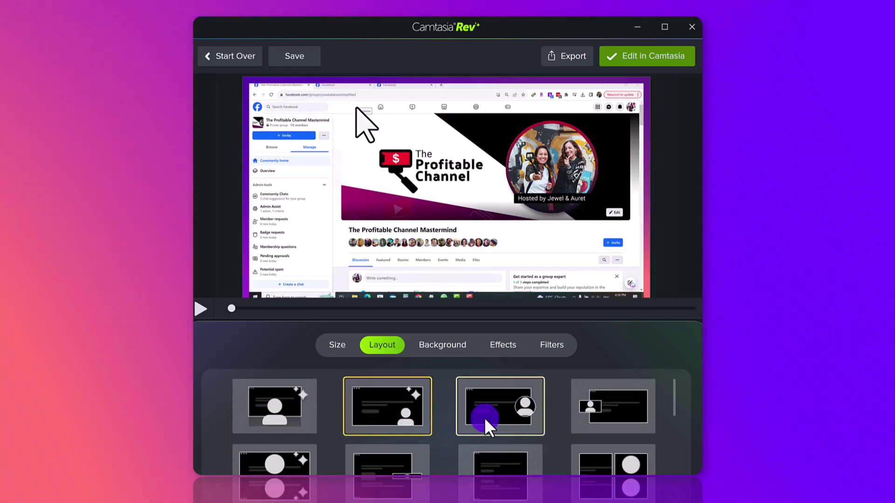
Step: Apply the third top-row preset with a large circular camera bubble on the right
click(485, 418)
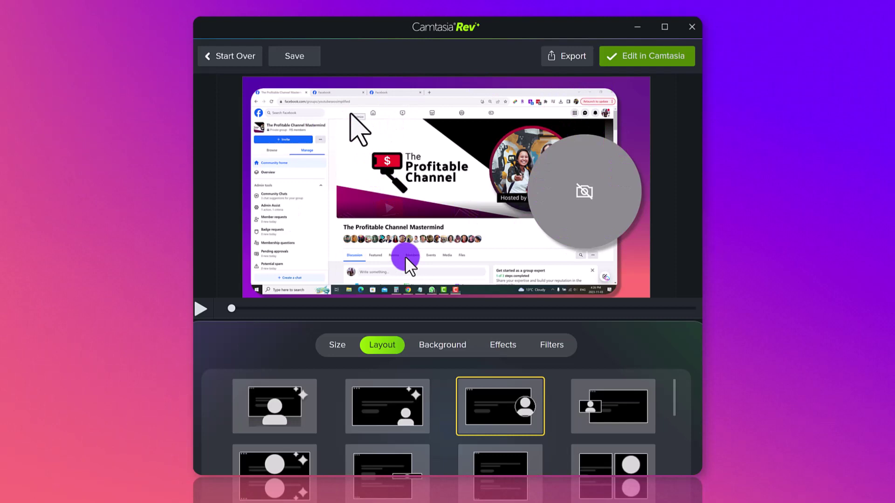
scroll(482, 441, up, 1)
scroll(482, 441, down, 1)
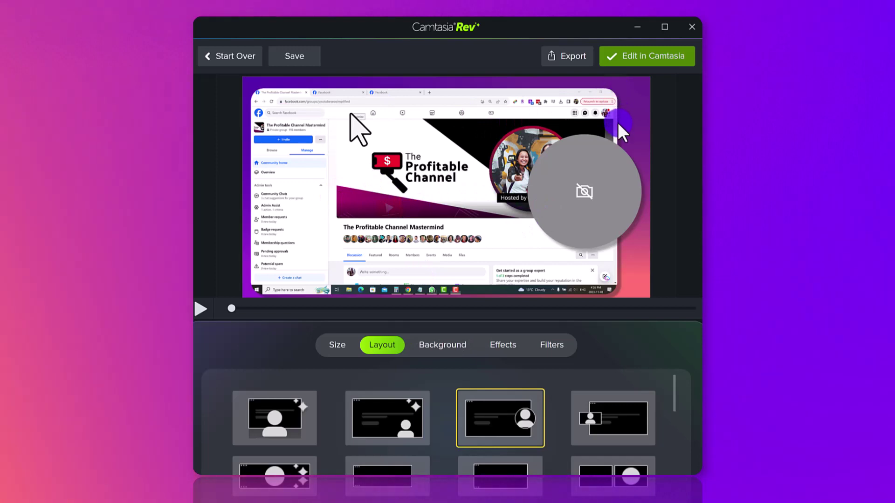
scroll(441, 432, down, 5)
scroll(442, 432, up, 5)
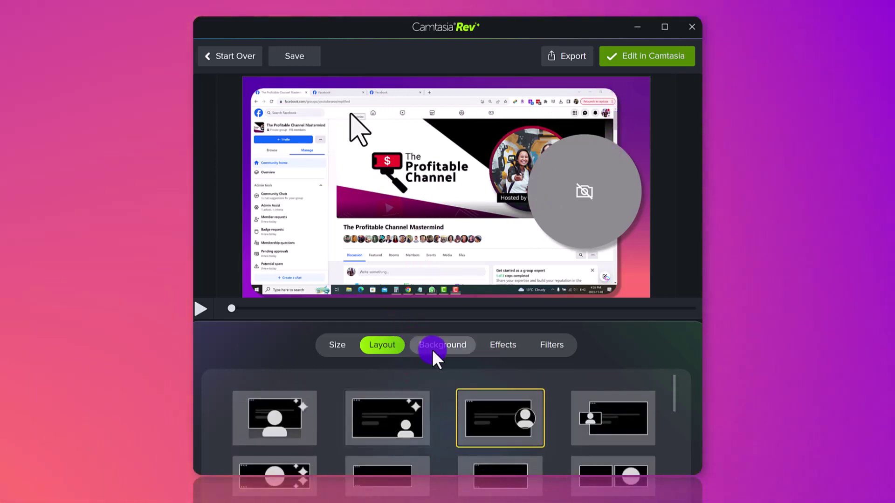
Step: Show the Background choices and scrub the preview further into the recording
click(432, 349)
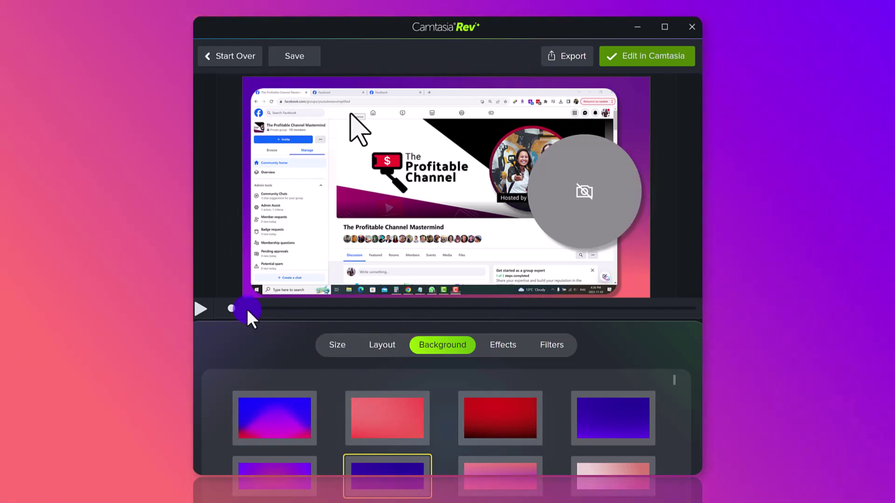
drag(233, 308, 199, 304)
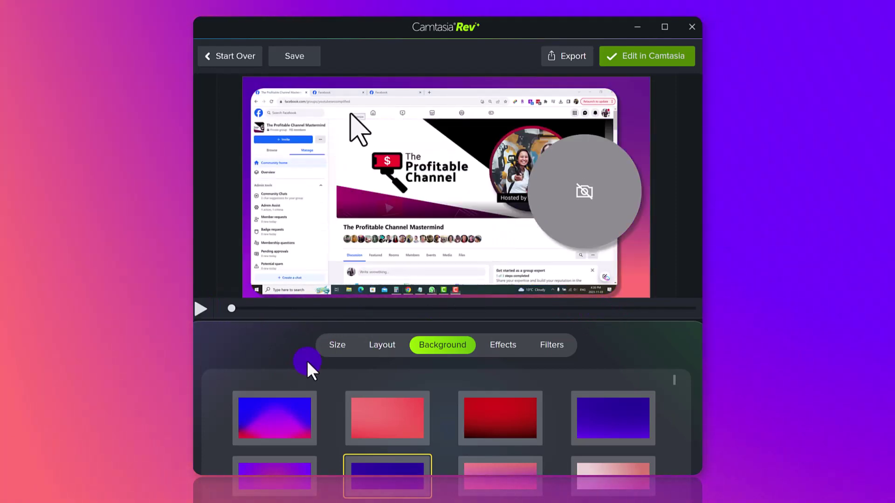
scroll(449, 422, down, 1)
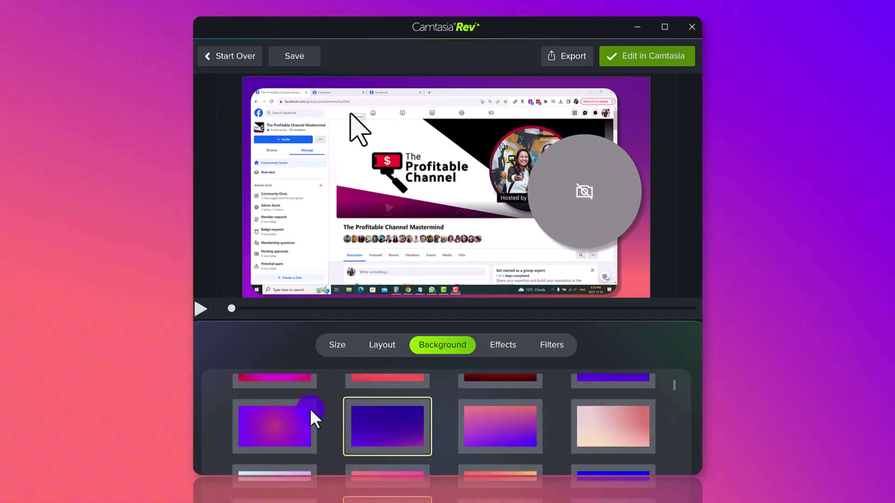
scroll(494, 421, down, 2)
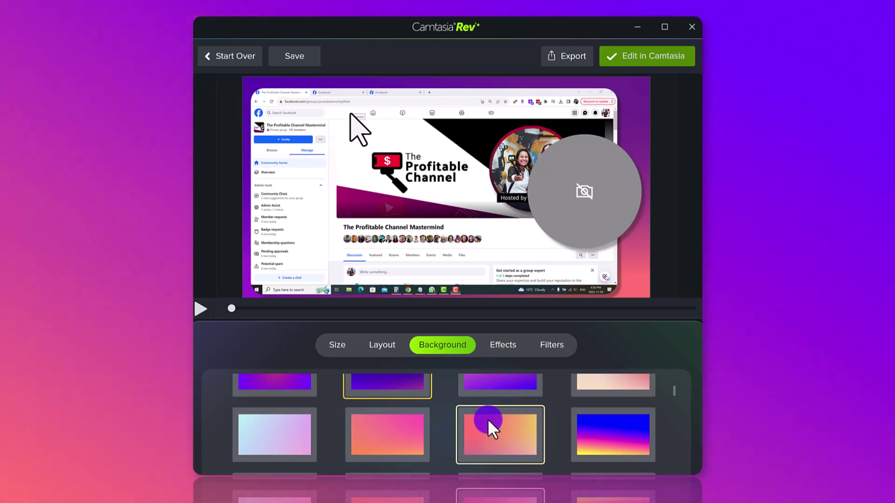
scroll(489, 421, down, 10)
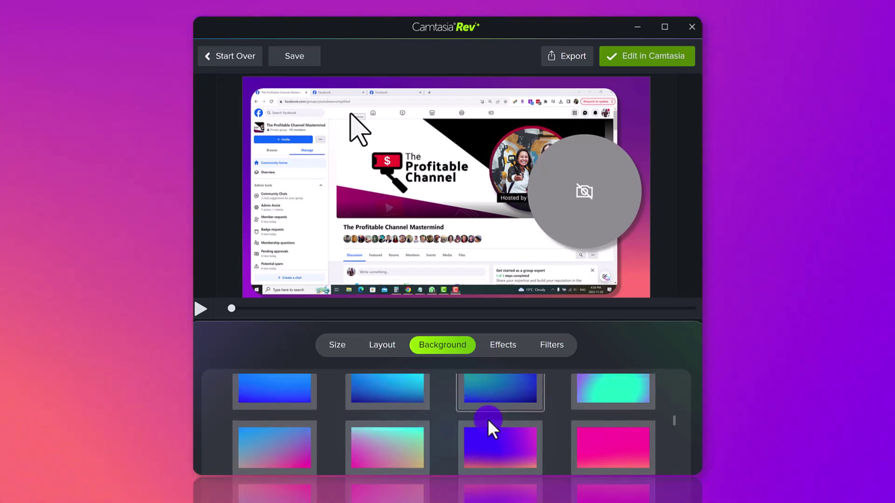
scroll(487, 418, up, 5)
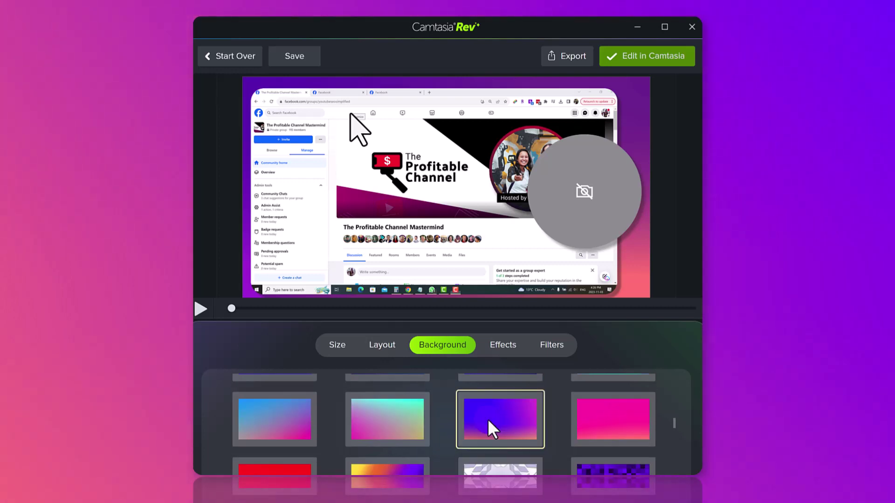
scroll(487, 418, up, 4)
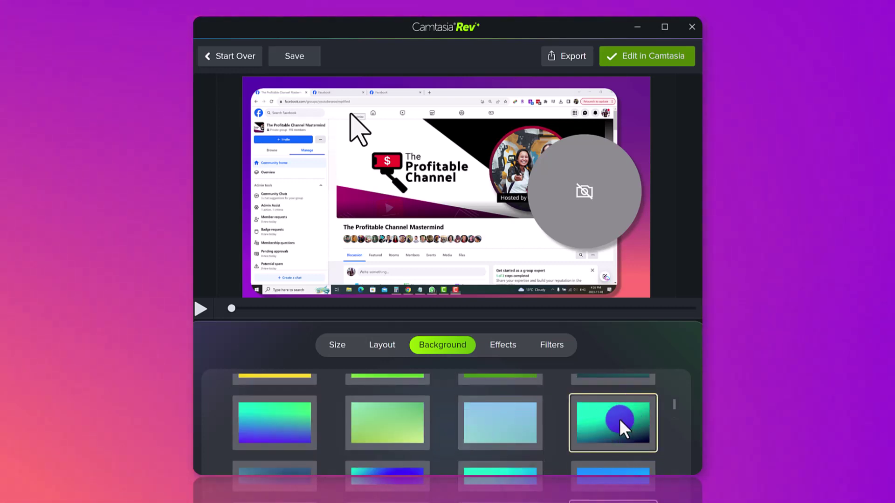
scroll(619, 425, up, 5)
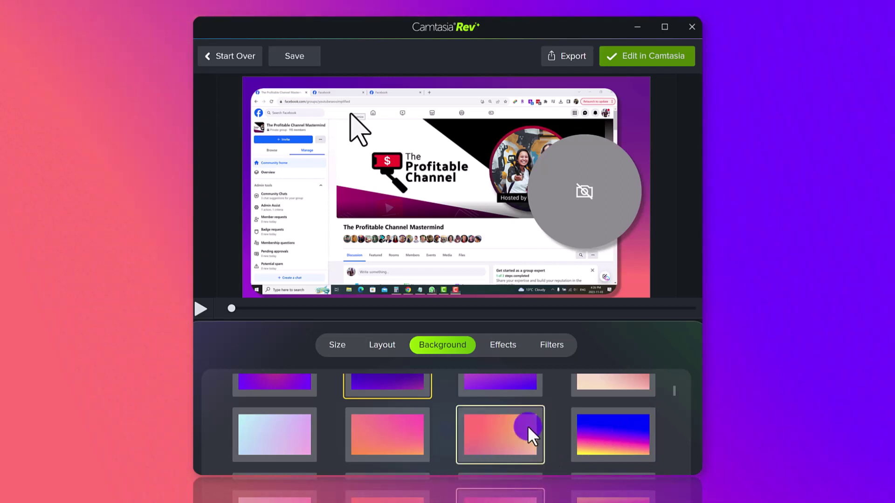
scroll(498, 437, up, 2)
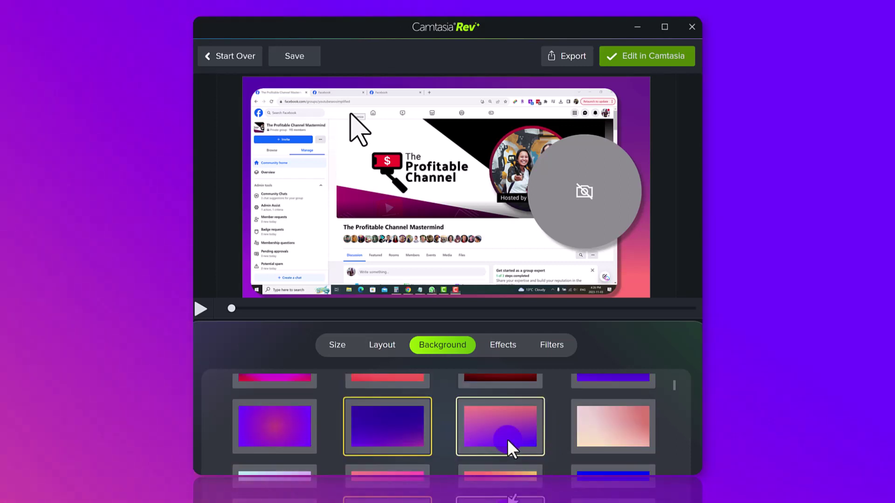
Step: Try the pink-purple and purple gradients, then set the indigo gradient background
click(507, 439)
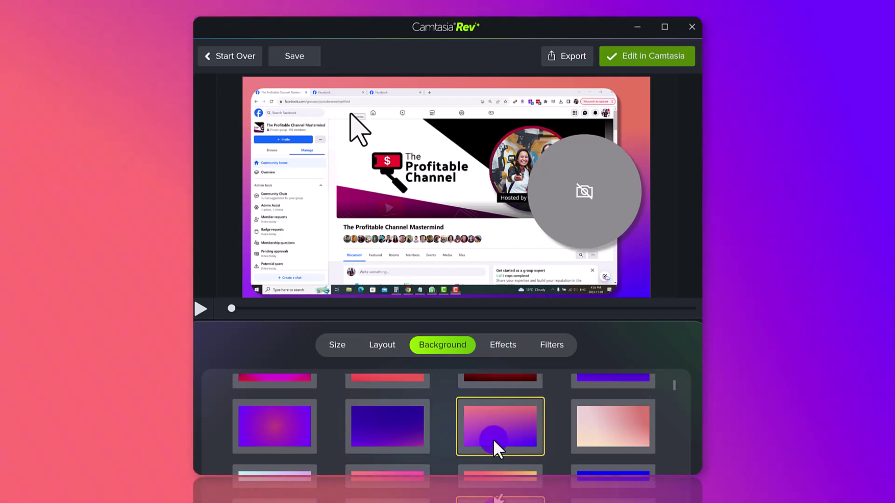
scroll(326, 442, up, 1)
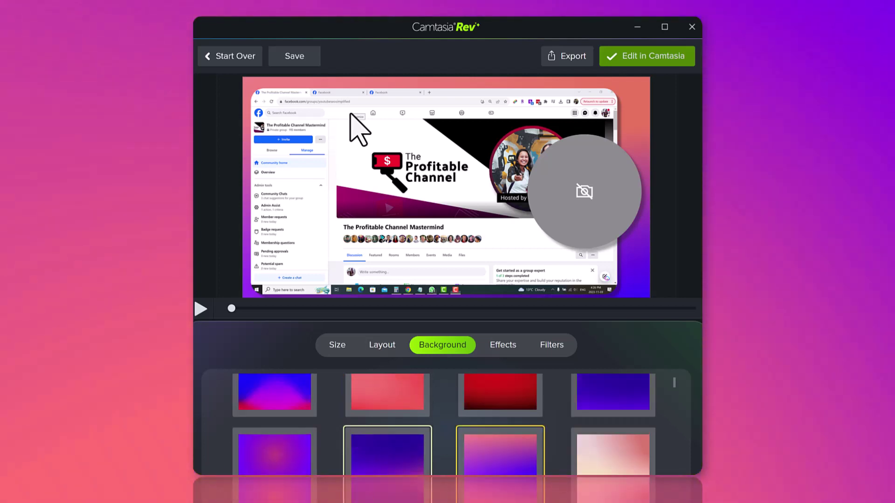
click(276, 447)
click(412, 452)
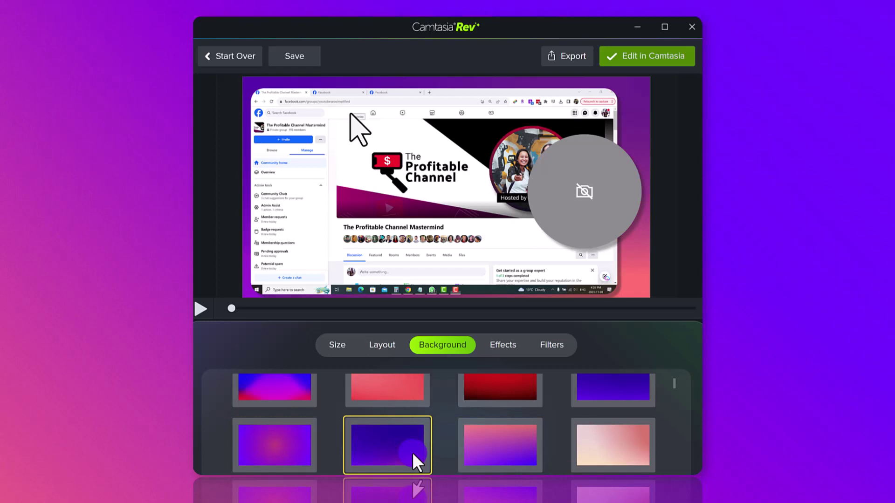
scroll(412, 452, up, 1)
scroll(412, 452, down, 2)
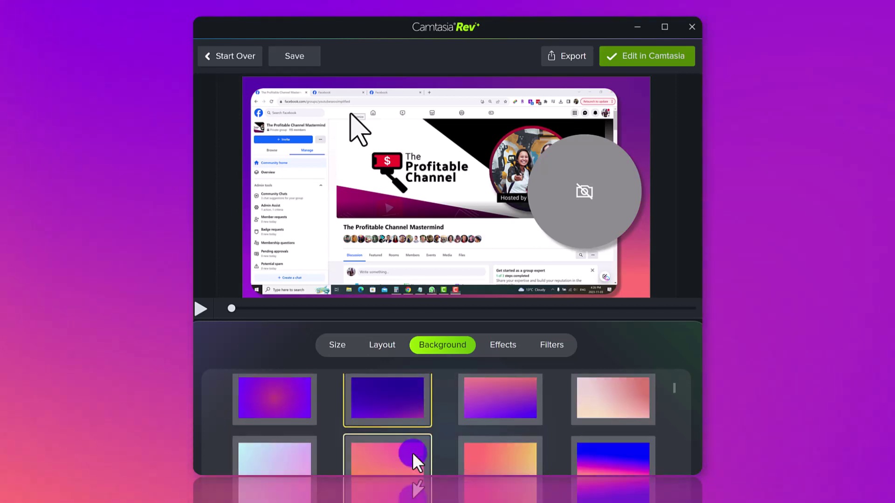
scroll(412, 452, down, 5)
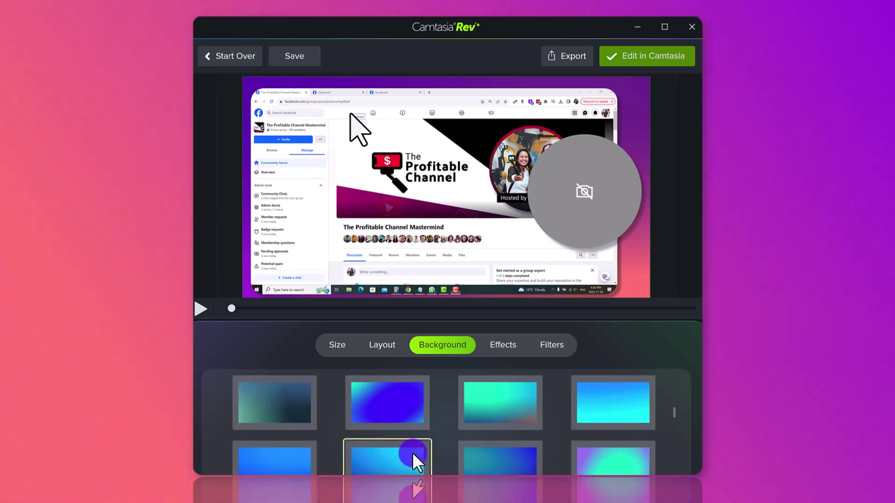
scroll(412, 452, down, 8)
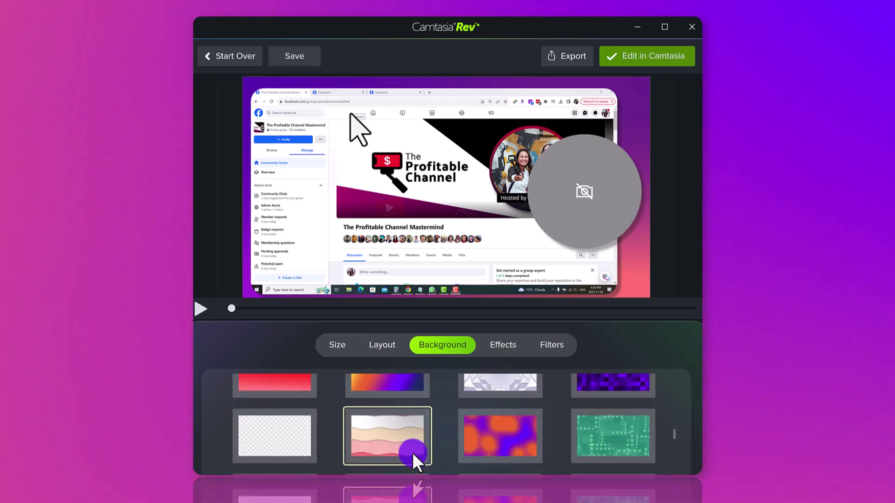
scroll(412, 452, down, 8)
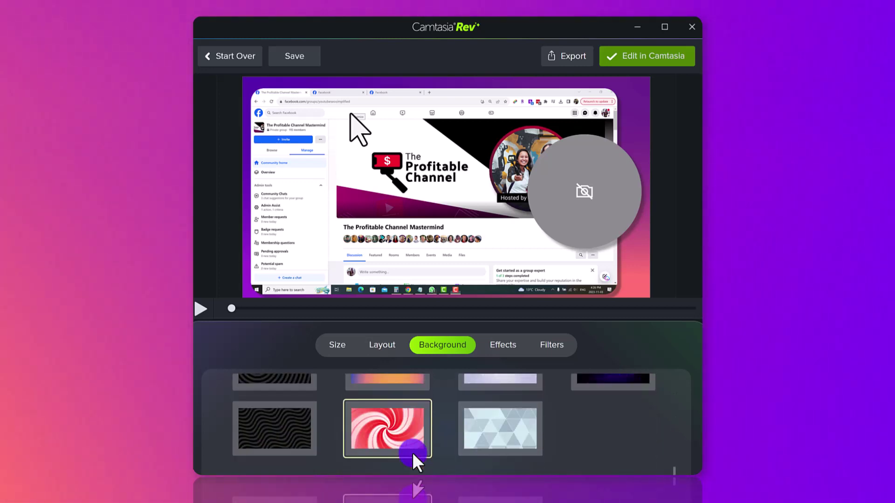
scroll(412, 452, up, 10)
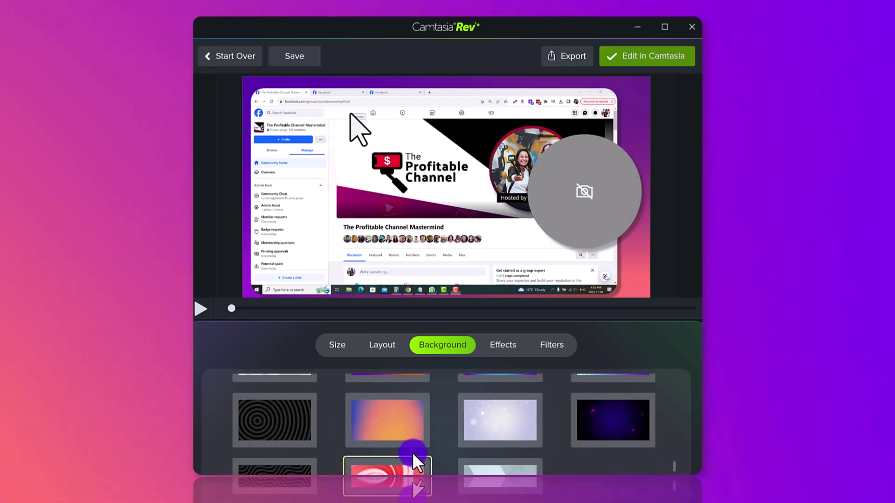
Step: Add the Drop Shadow effect from the Effects list
click(507, 345)
click(315, 420)
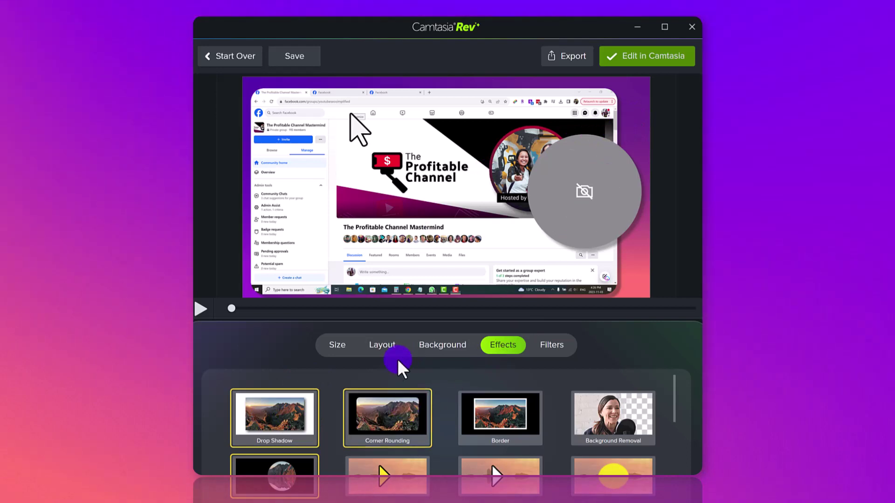
scroll(355, 393, down, 2)
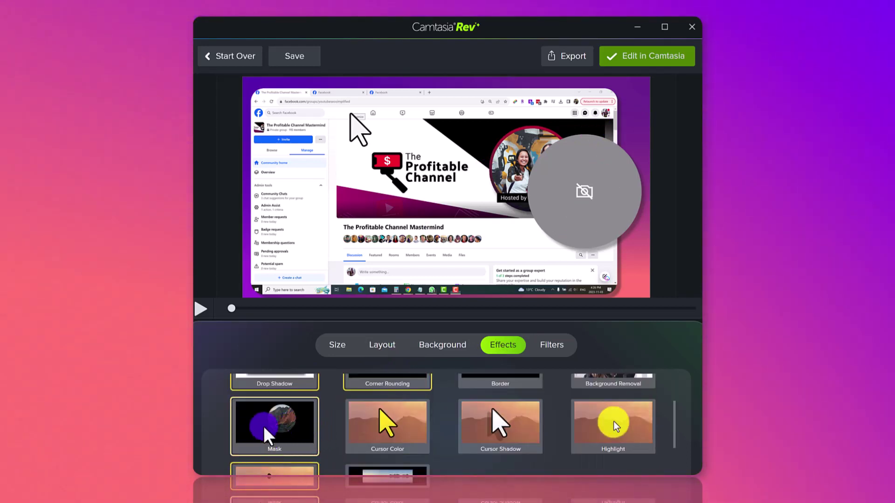
scroll(273, 429, down, 2)
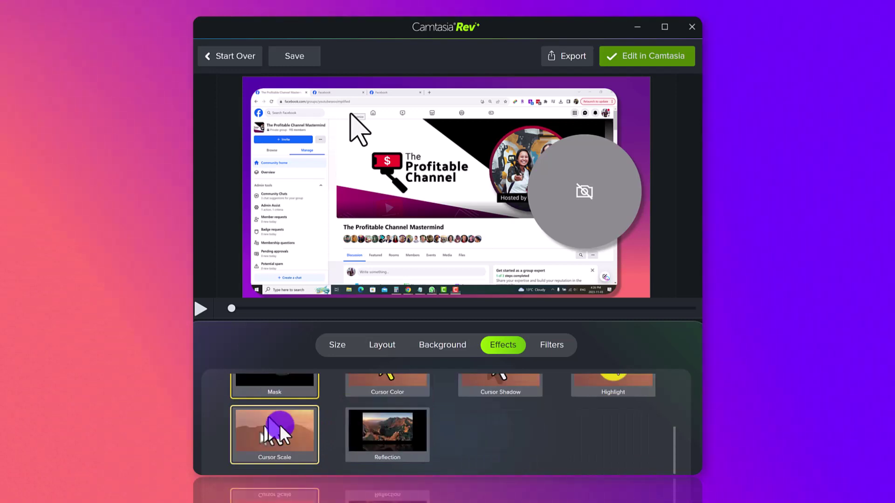
scroll(280, 424, up, 4)
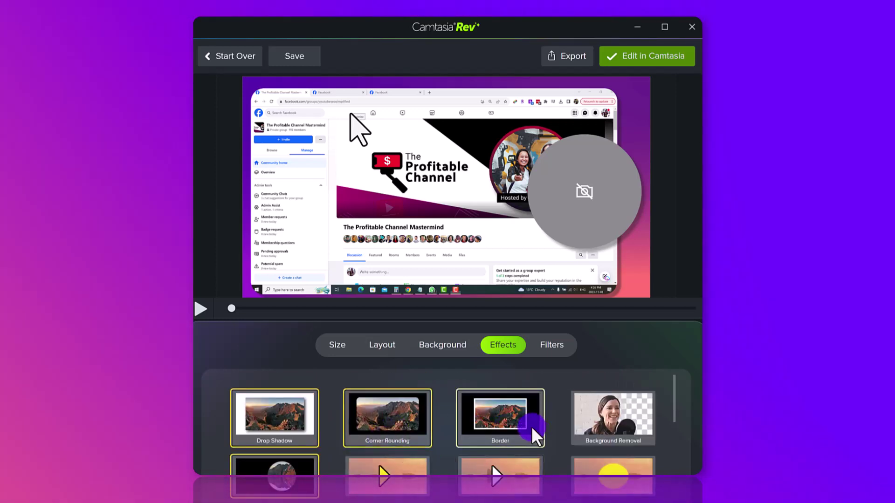
scroll(532, 428, down, 1)
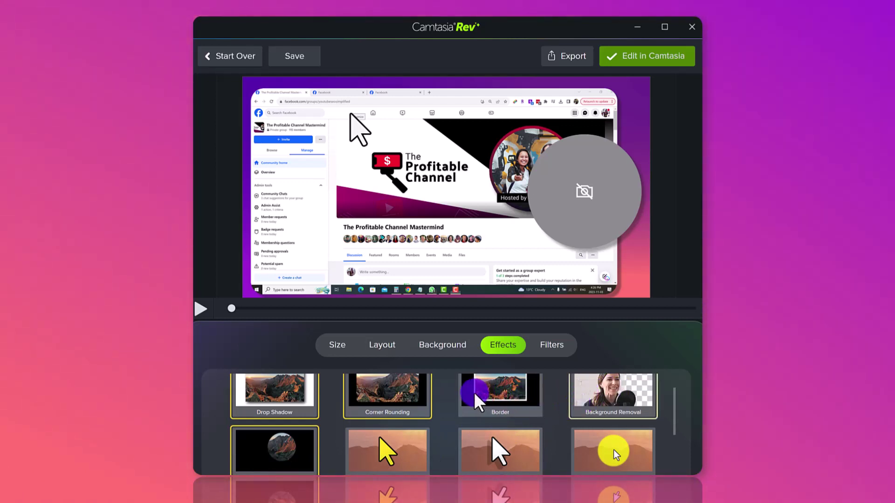
scroll(520, 410, down, 2)
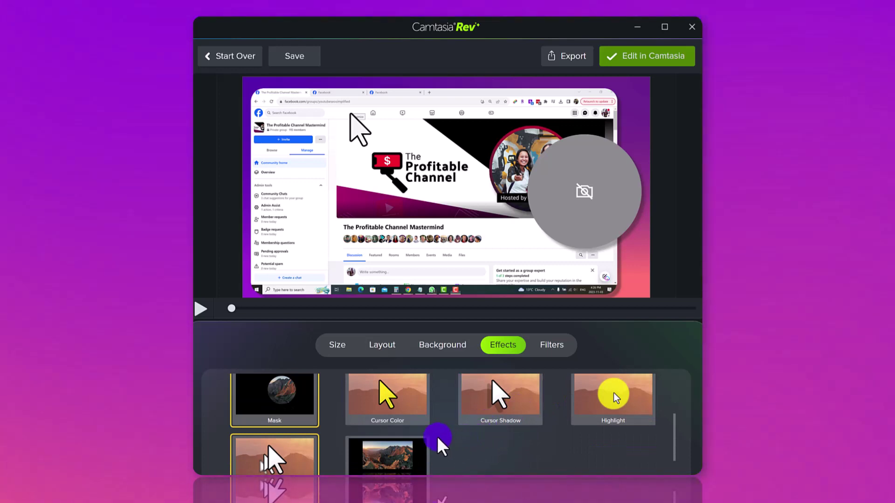
Step: Give the recorded cursor a yellow colour and a highlight
click(396, 417)
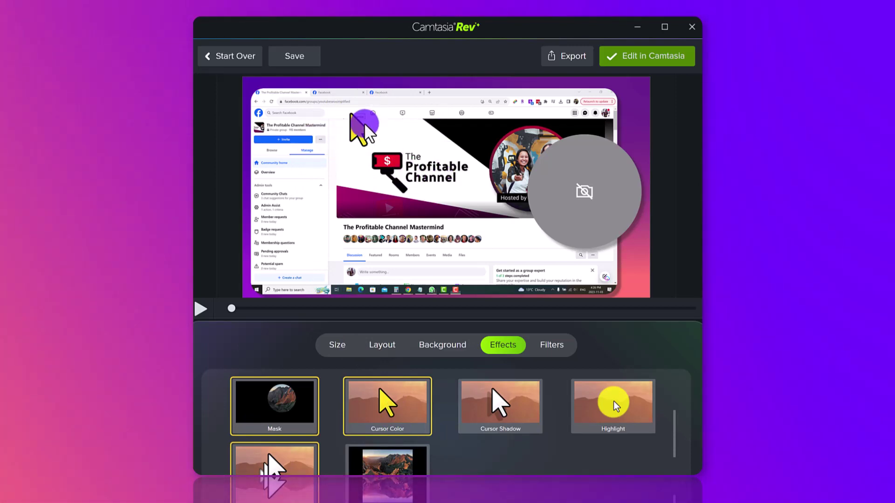
click(615, 404)
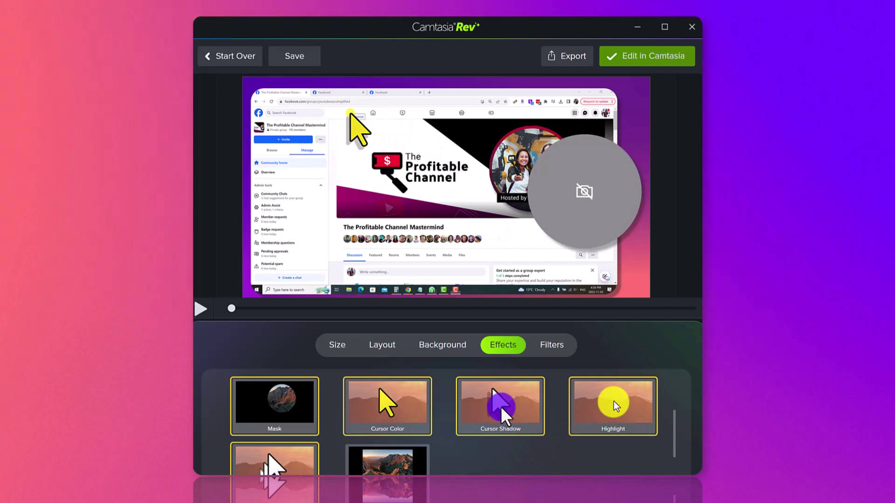
scroll(398, 437, down, 1)
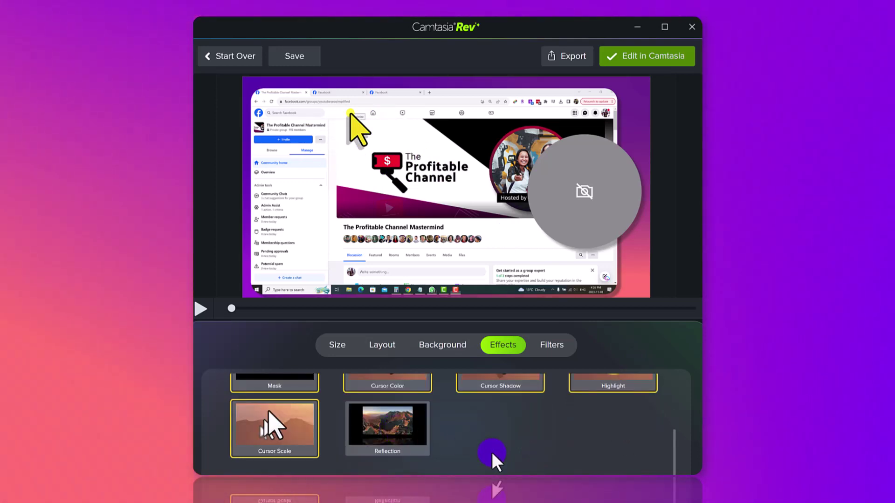
scroll(464, 456, up, 1)
scroll(468, 462, up, 1)
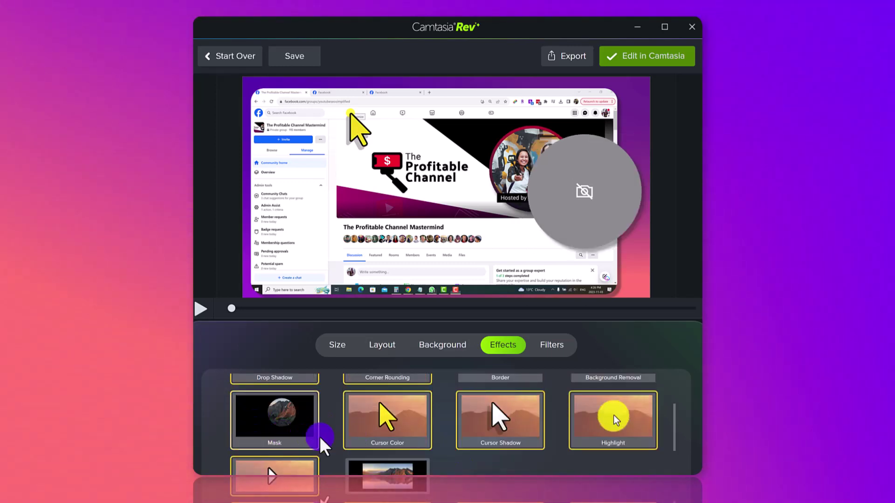
scroll(329, 436, up, 1)
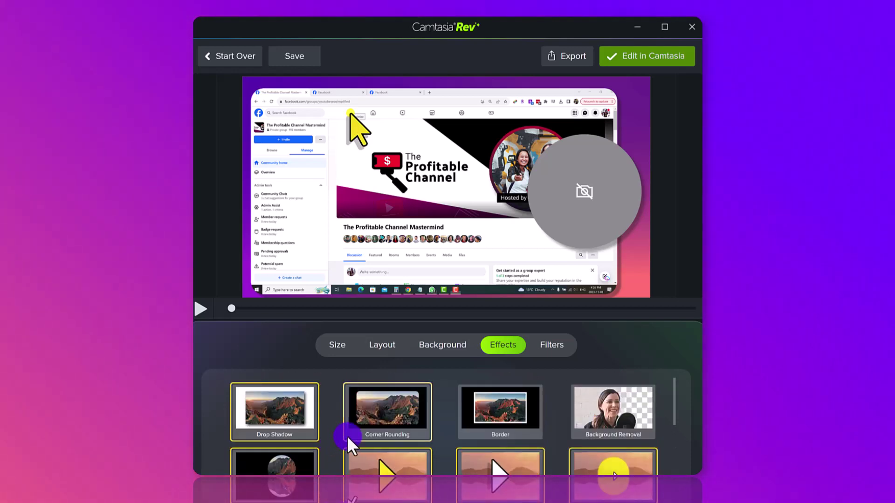
scroll(348, 437, down, 1)
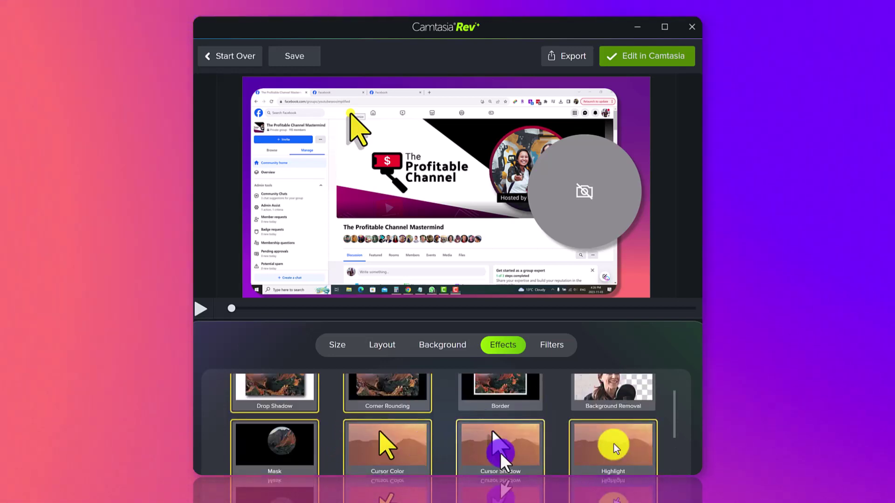
scroll(500, 459, down, 3)
scroll(499, 459, up, 4)
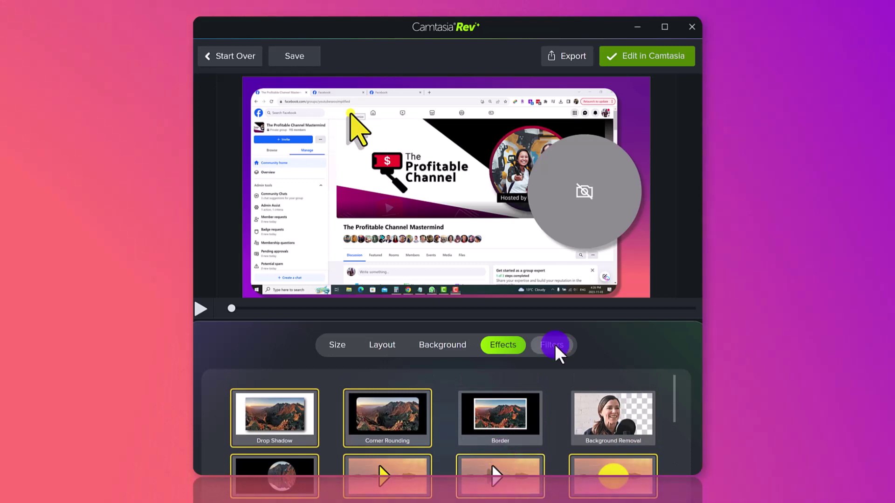
Step: Browse the colour Filters without applying one, then move the project to the full Camtasia editor
click(555, 347)
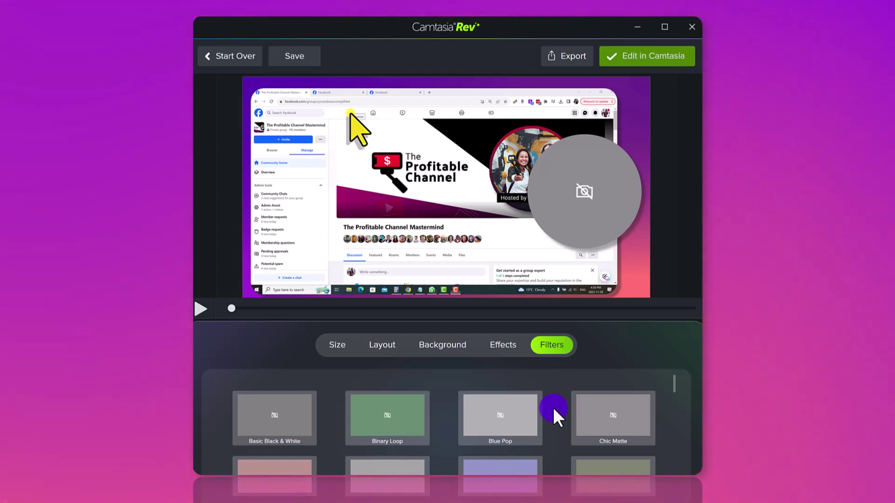
scroll(553, 414, down, 1)
scroll(394, 405, down, 1)
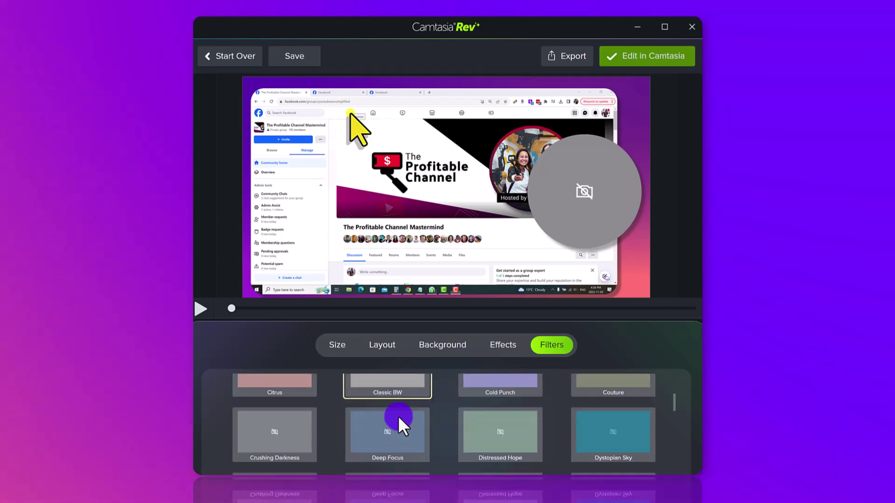
scroll(509, 400, up, 1)
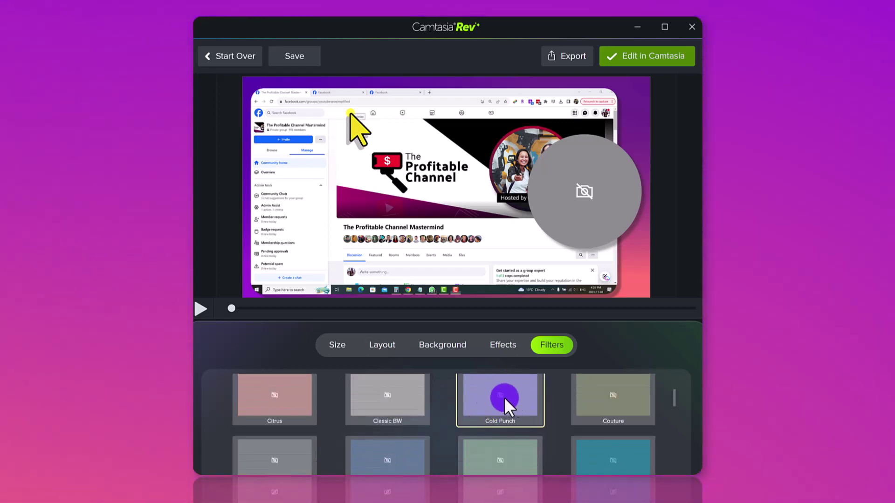
scroll(583, 421, down, 1)
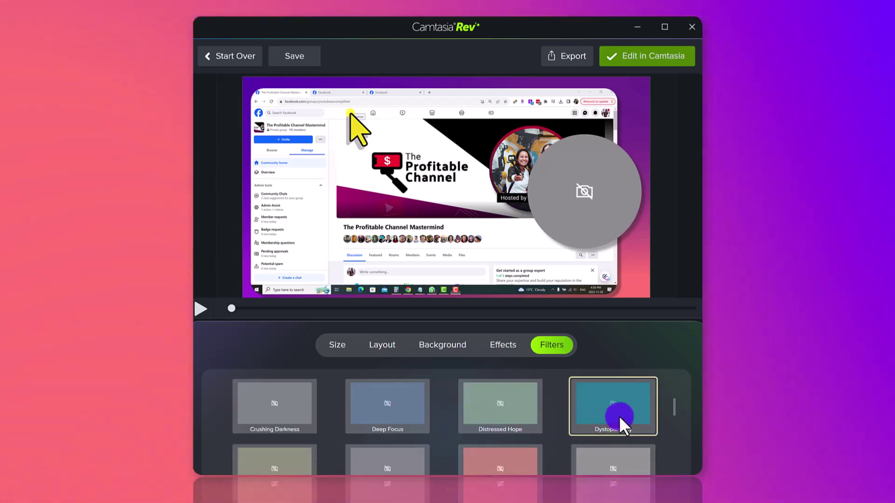
scroll(619, 416, up, 2)
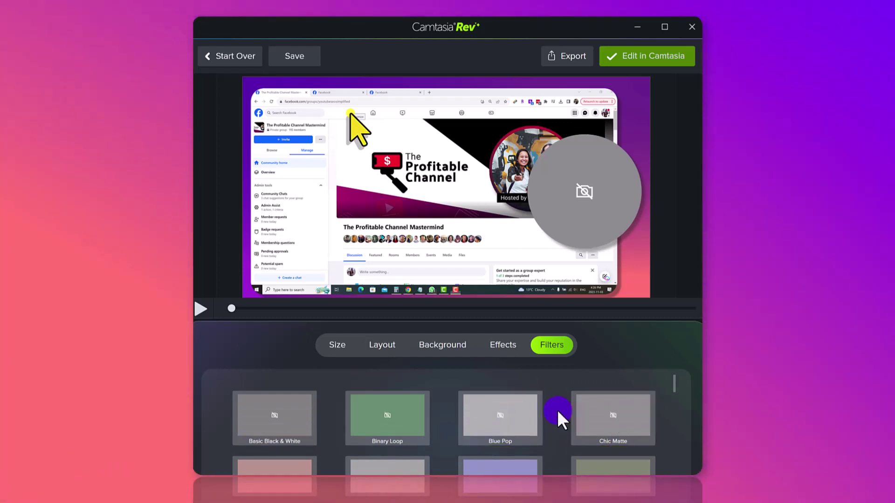
click(655, 57)
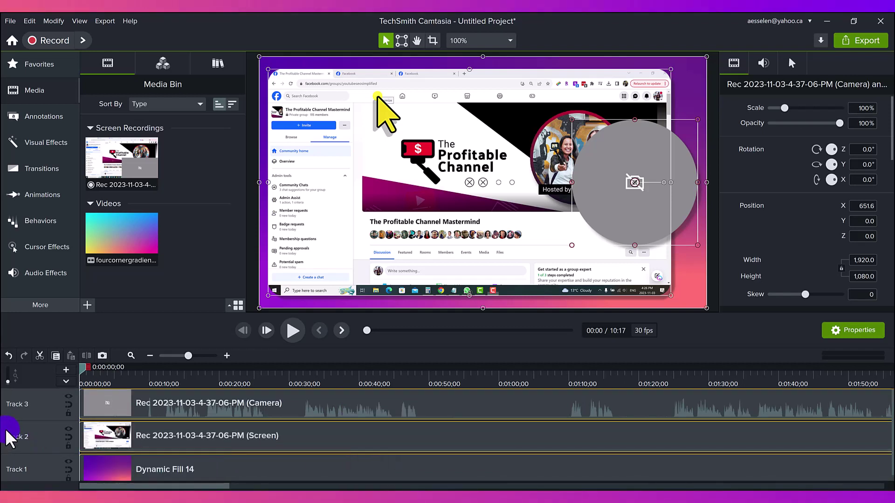
Step: Drag the track divider down to make the camera and screen tracks taller
drag(15, 453, 13, 466)
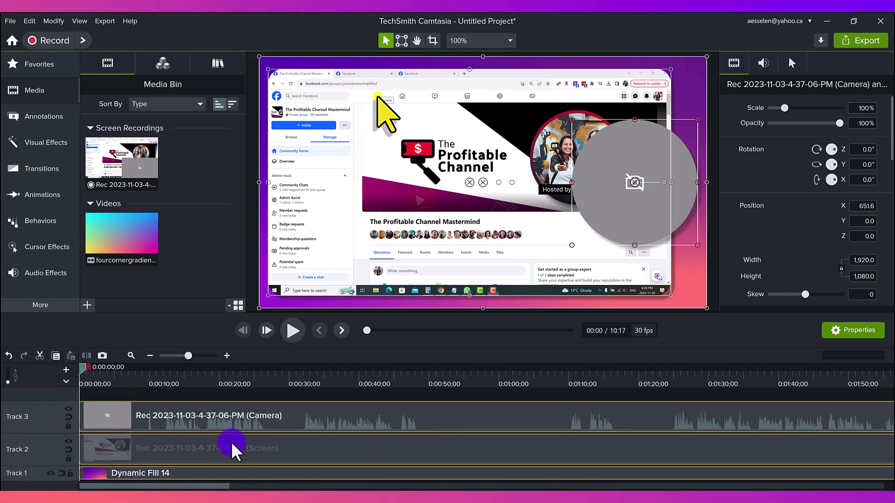
Step: Select the camera clip and separate its audio from its video
click(647, 185)
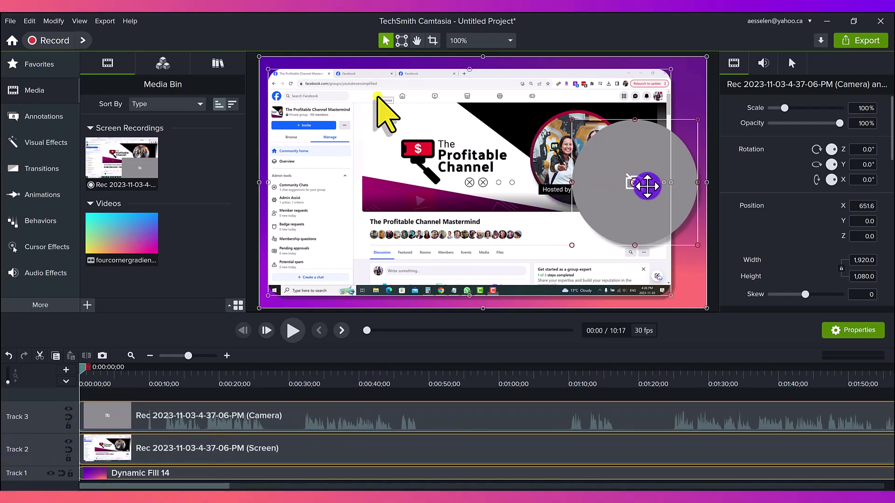
right_click(326, 416)
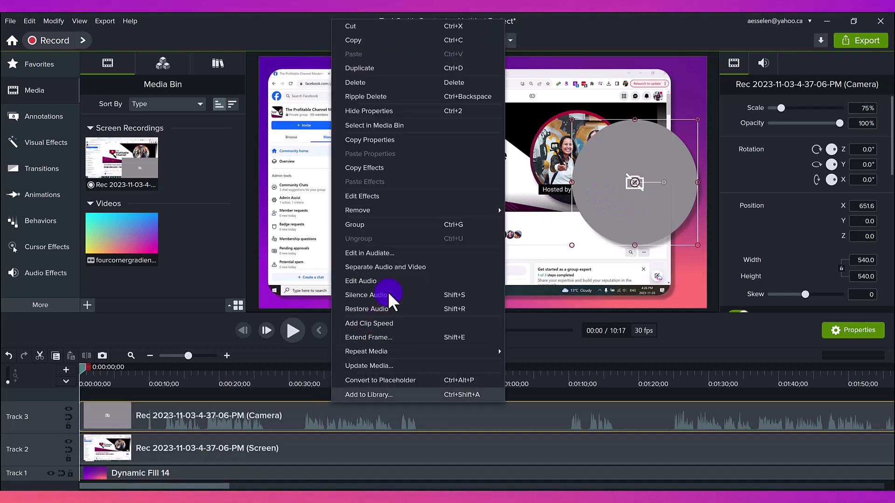
click(394, 269)
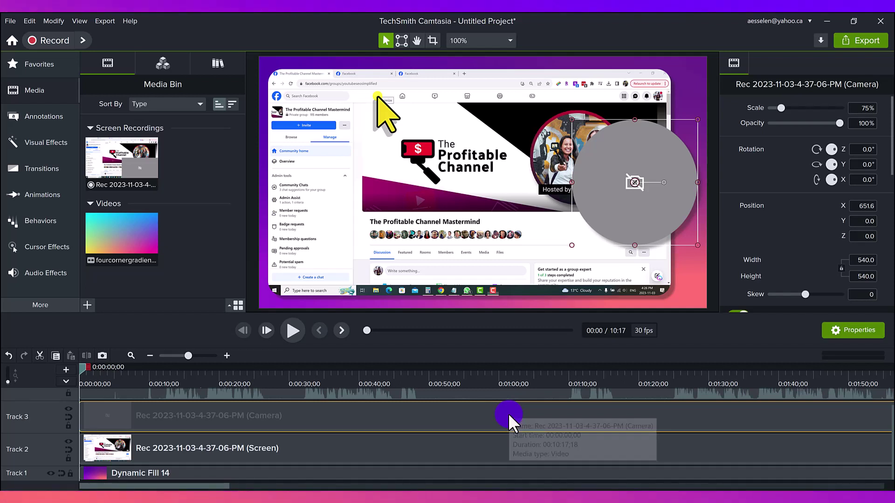
Step: Delete the camera video, move its audio to Track 3, and centre the screen clip
key(Delete)
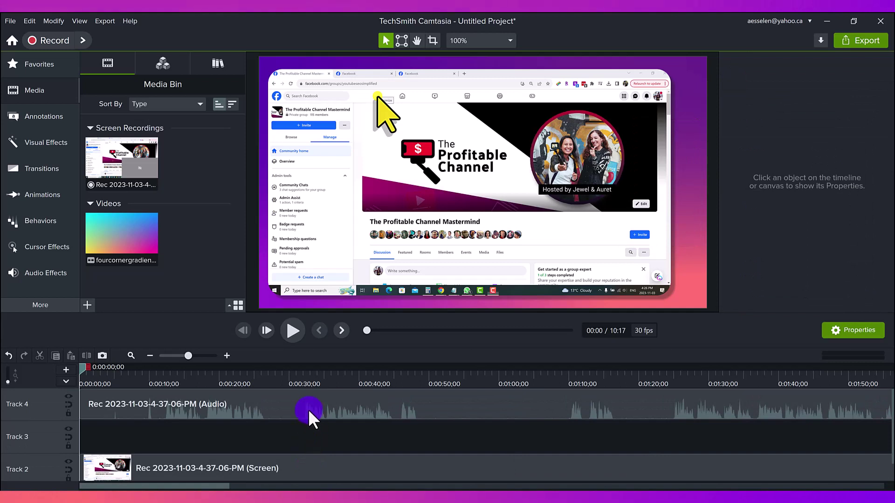
drag(272, 404, 253, 438)
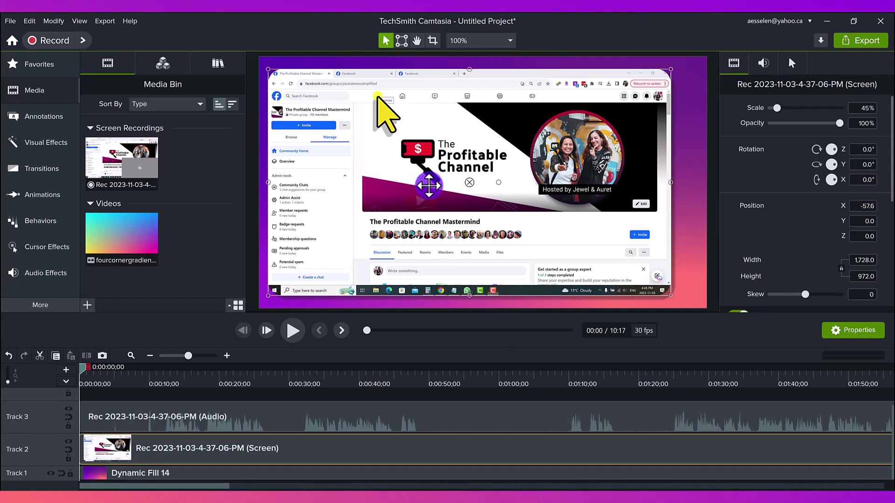
mouse_move(429, 186)
mouse_down()
mouse_move(410, 185)
mouse_move(440, 184)
mouse_up()
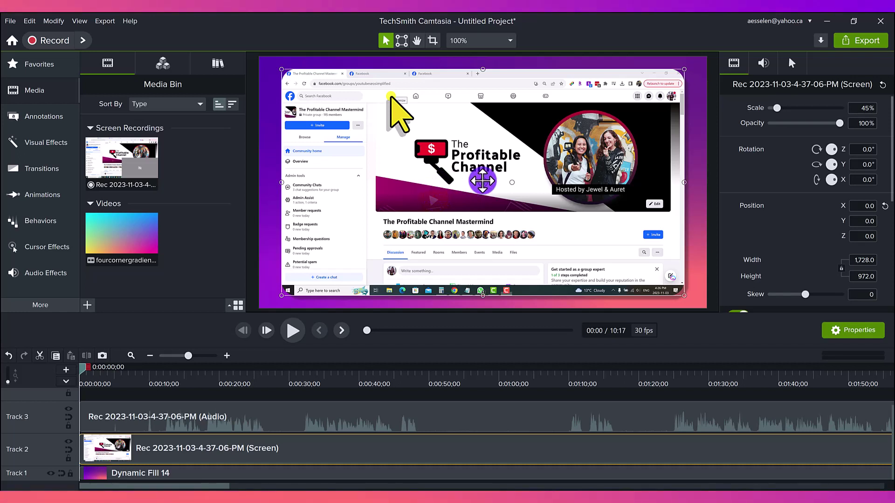
Step: Crop the taskbar off the clip's bottom and the browser tab bar off its top
click(432, 41)
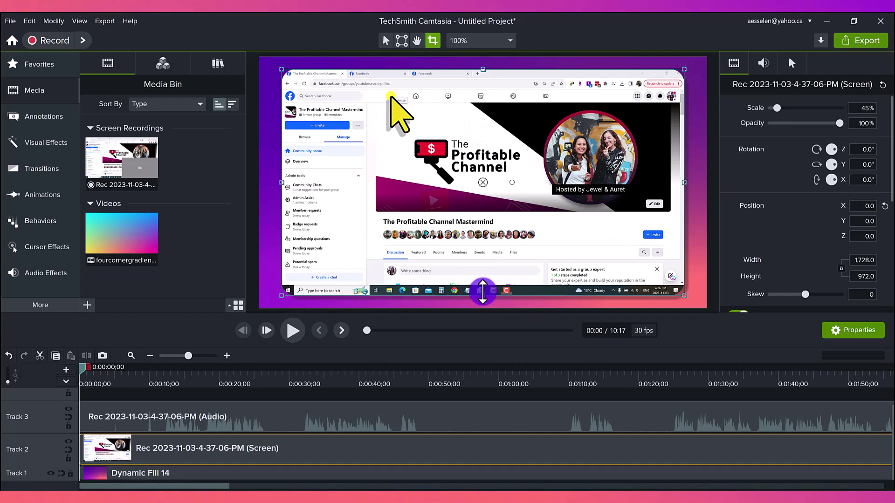
drag(482, 293, 481, 283)
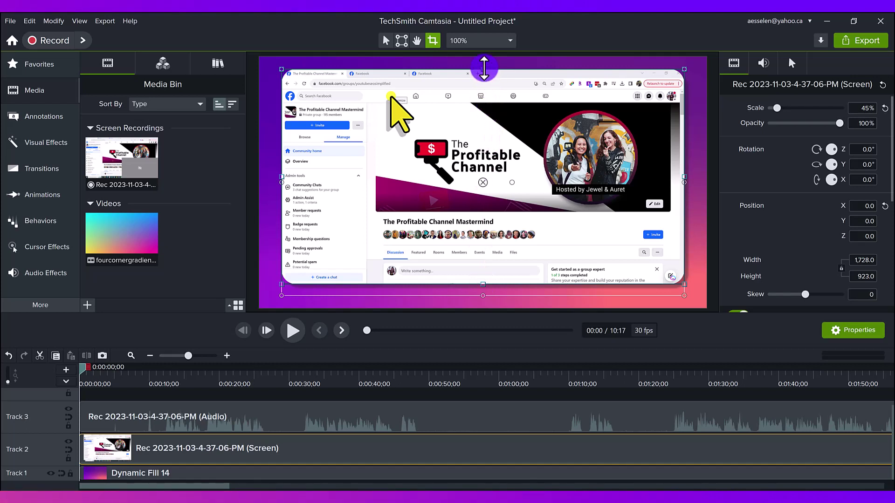
drag(484, 69, 472, 85)
click(386, 41)
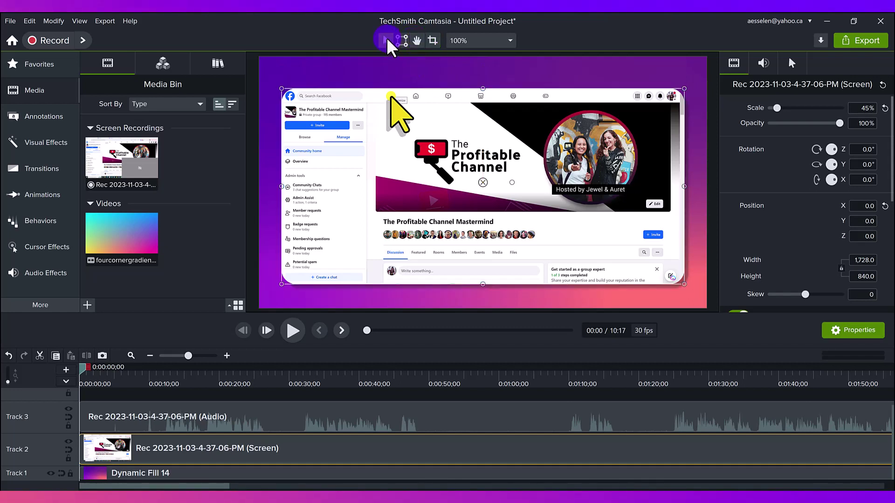
Step: Scale the screen clip up to 48.8% and centre it at Position X 0
drag(280, 91, 259, 78)
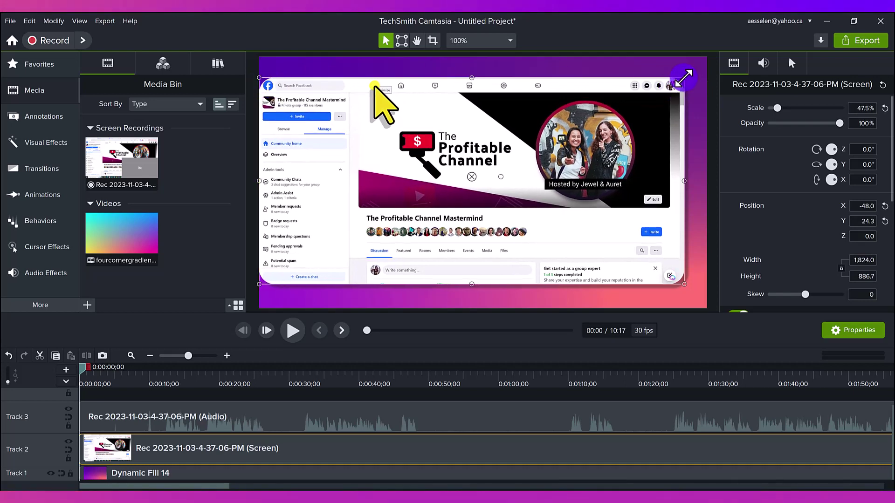
drag(684, 77, 696, 72)
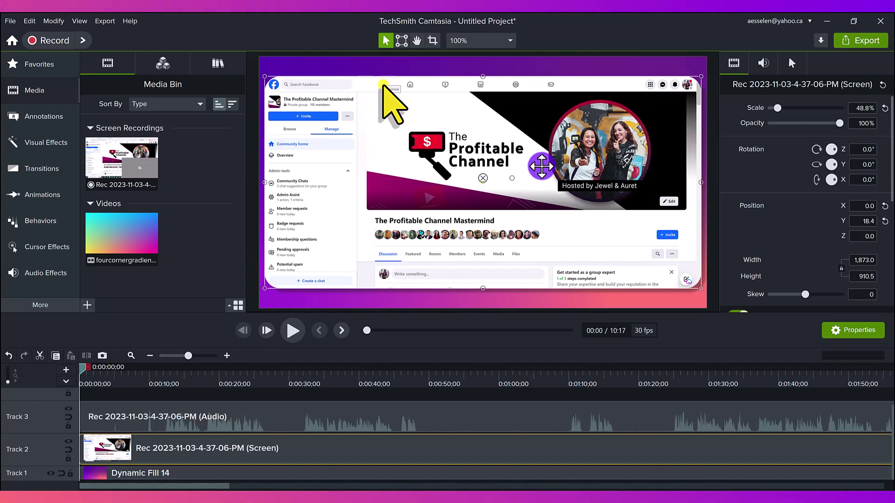
drag(543, 166, 542, 166)
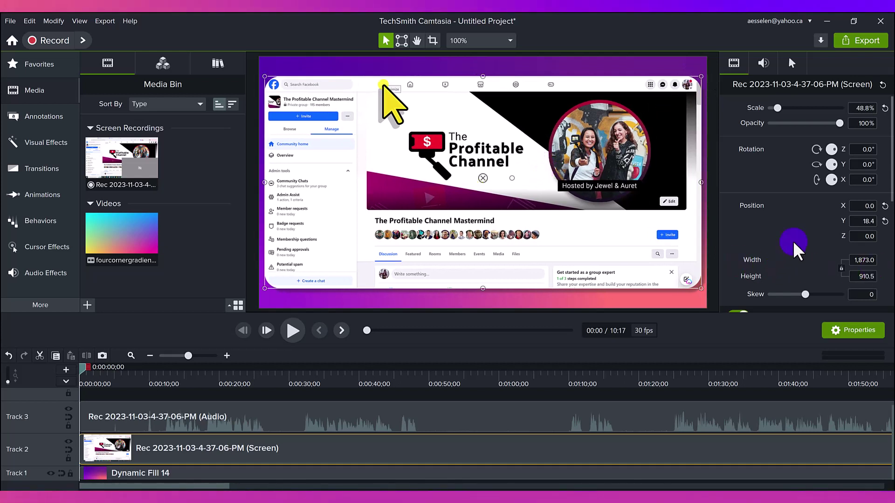
Step: Reselect the screen clip and set its Corner Rounding radius to 80
scroll(798, 252, down, 10)
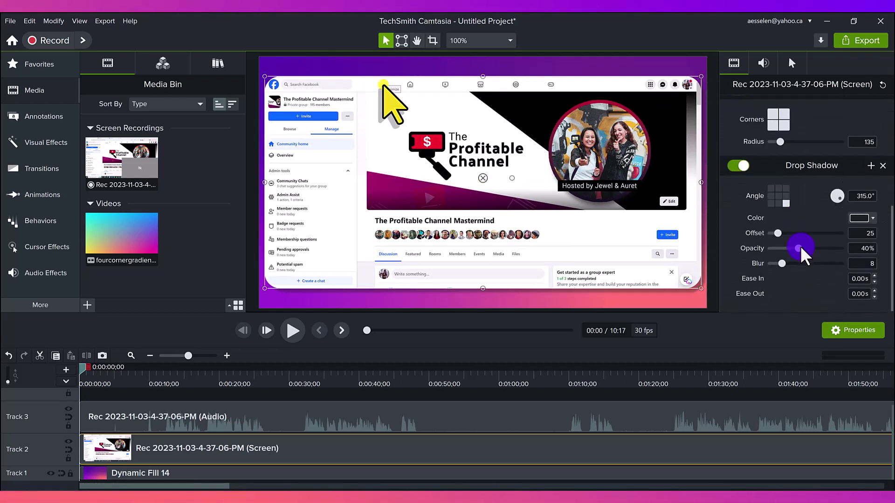
scroll(802, 254, up, 1)
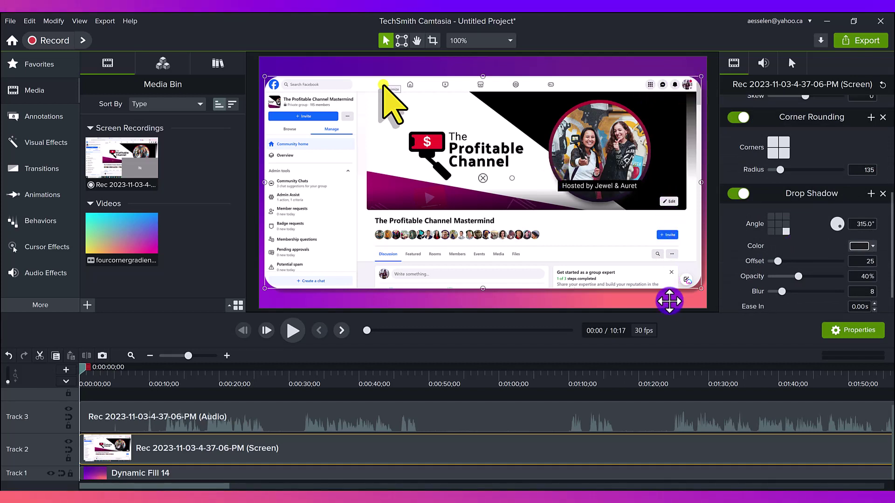
click(709, 251)
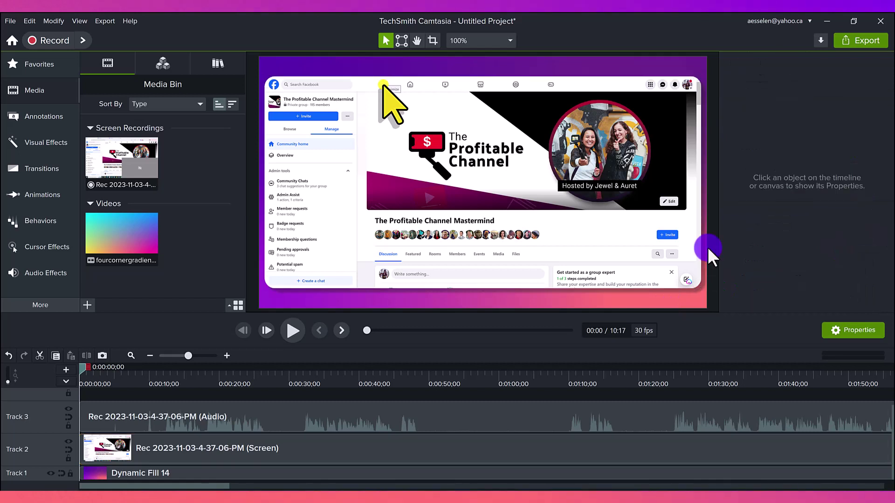
click(650, 244)
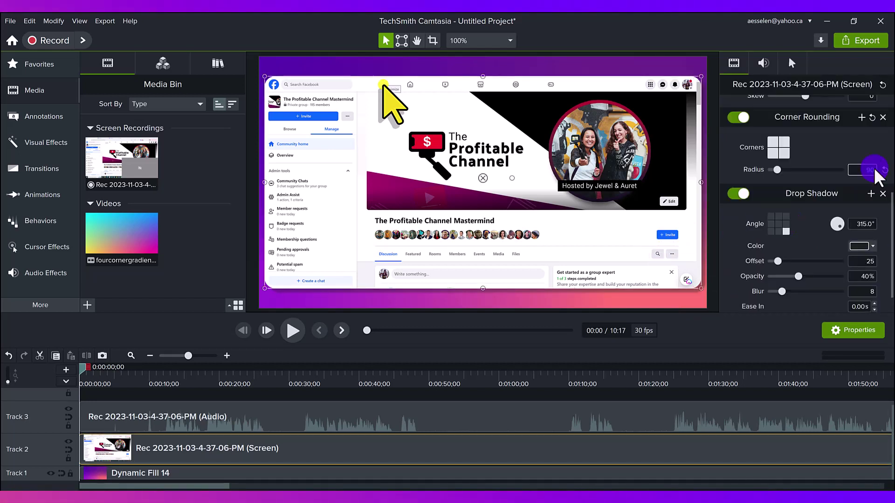
text(80)
key(Return)
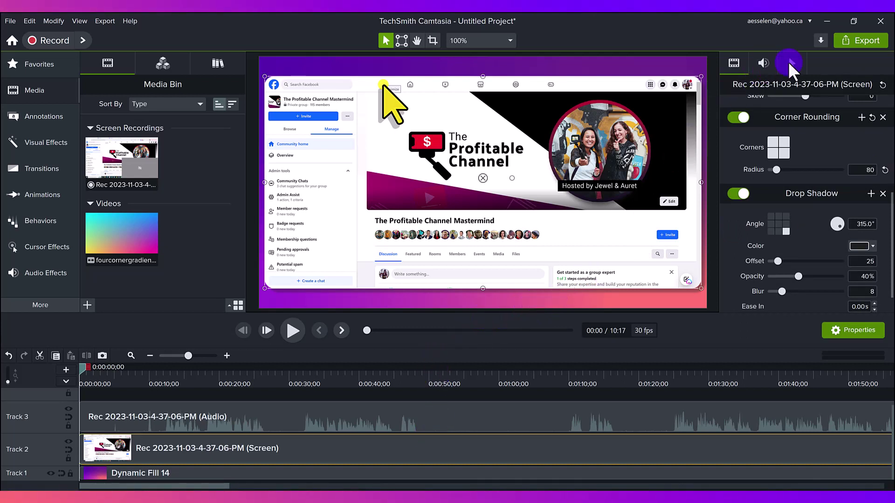
Step: Shrink the cursor to 478% and give its light tone a light purple sampled from the canvas
click(791, 63)
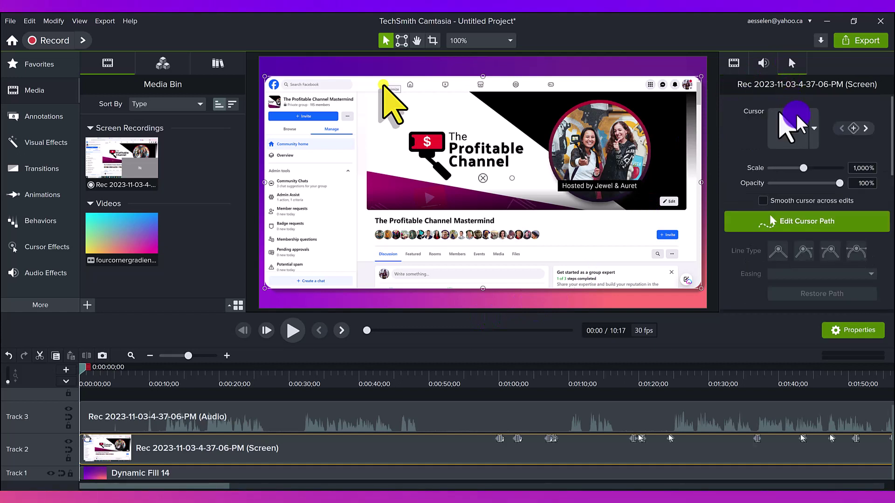
drag(803, 168, 788, 170)
scroll(819, 212, down, 4)
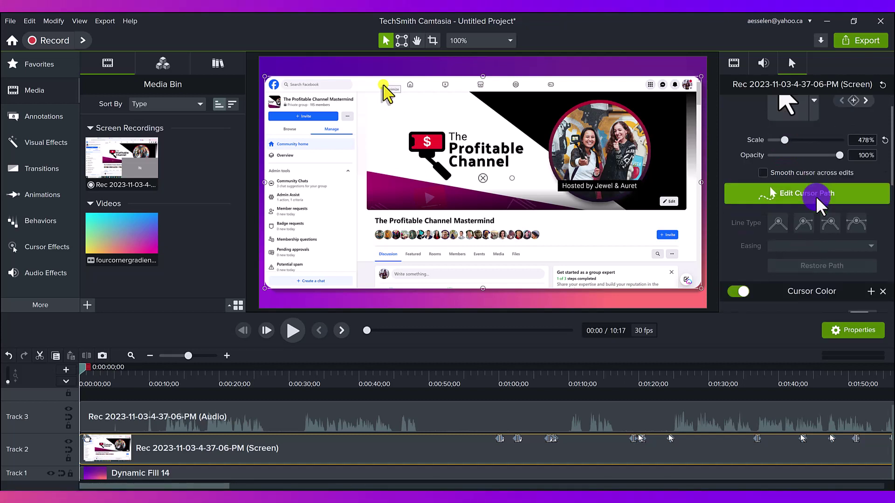
click(859, 176)
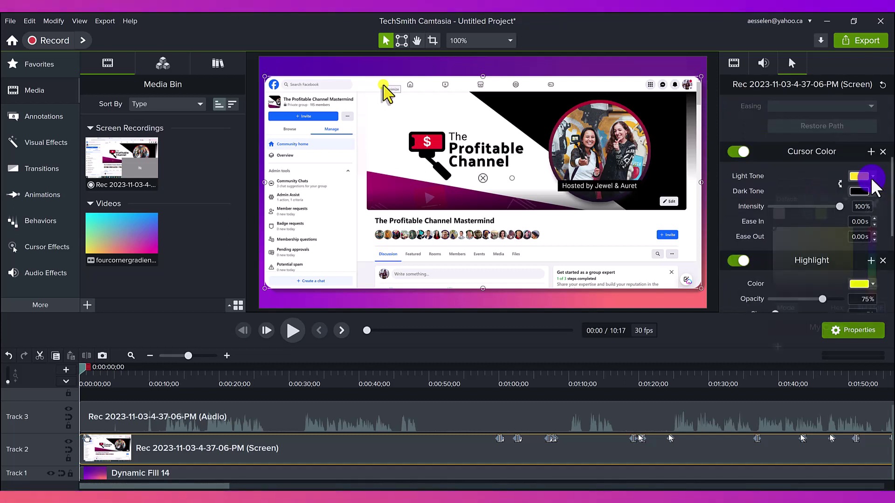
click(867, 204)
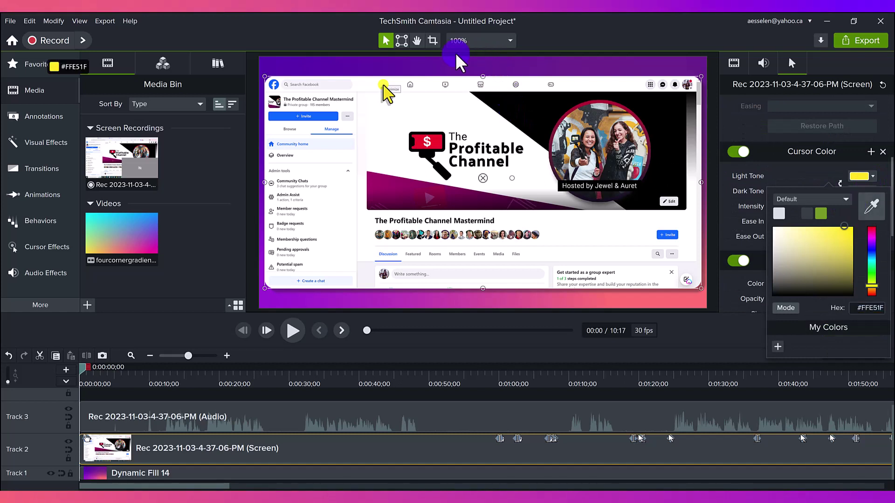
click(401, 71)
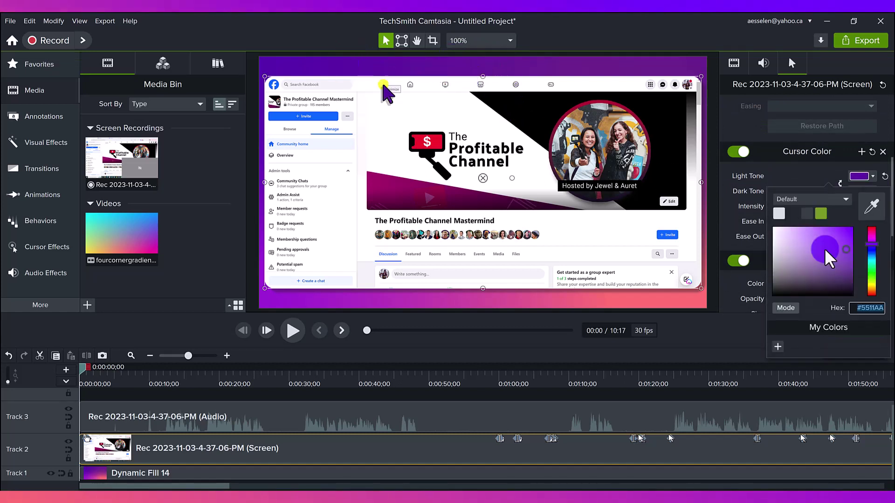
mouse_move(831, 258)
mouse_down()
mouse_move(805, 250)
mouse_move(820, 253)
mouse_up()
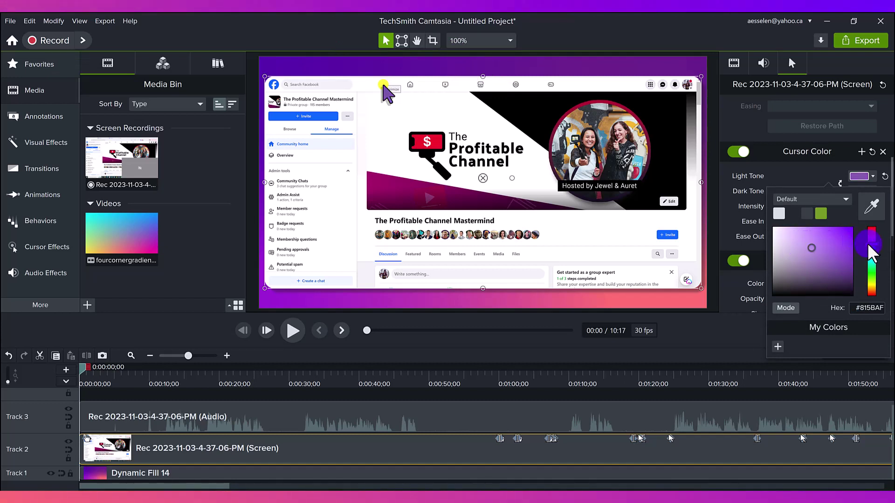
drag(801, 254, 801, 233)
scroll(875, 268, down, 3)
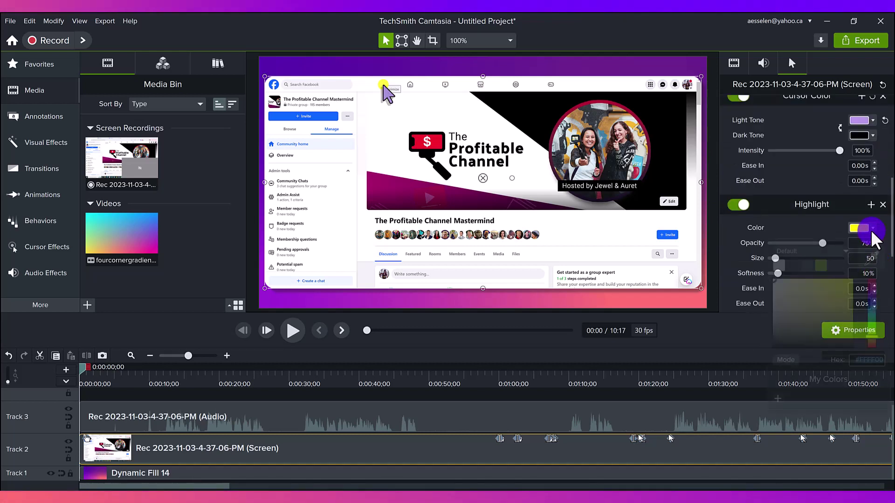
Step: Colour the cursor highlight the same purple and set Highlight Size to 83
click(873, 228)
click(872, 258)
click(393, 88)
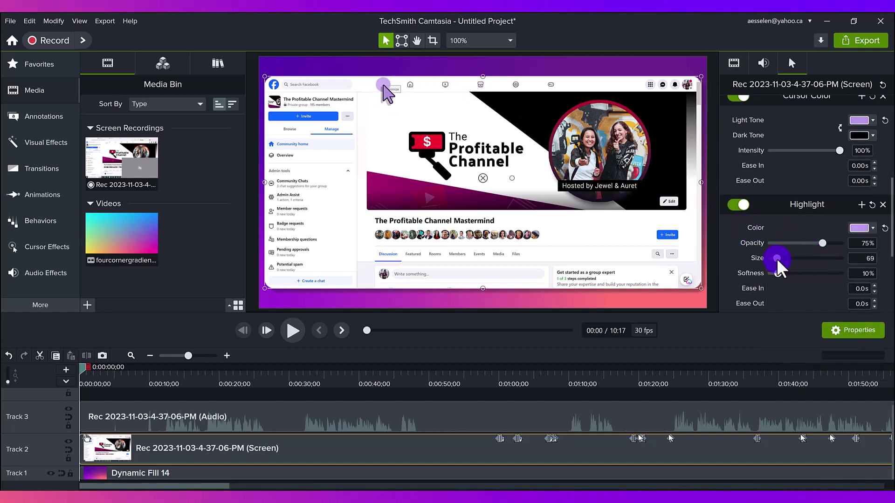
drag(778, 260, 779, 260)
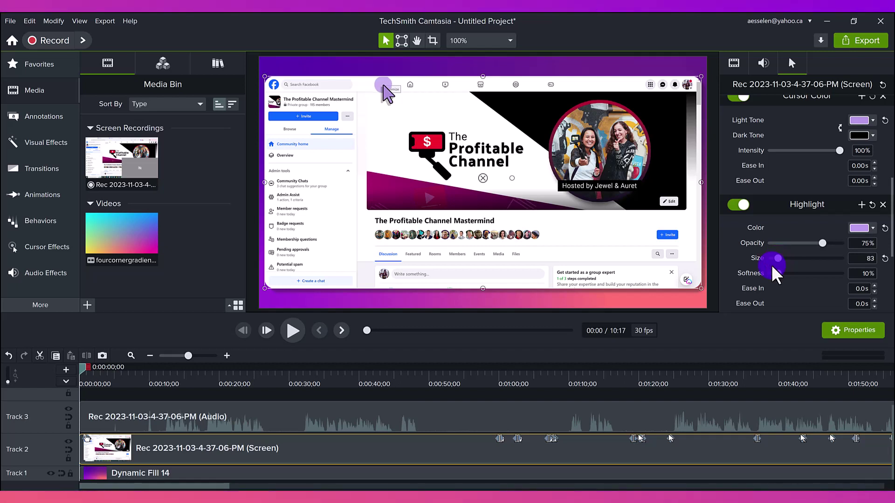
scroll(730, 275, down, 3)
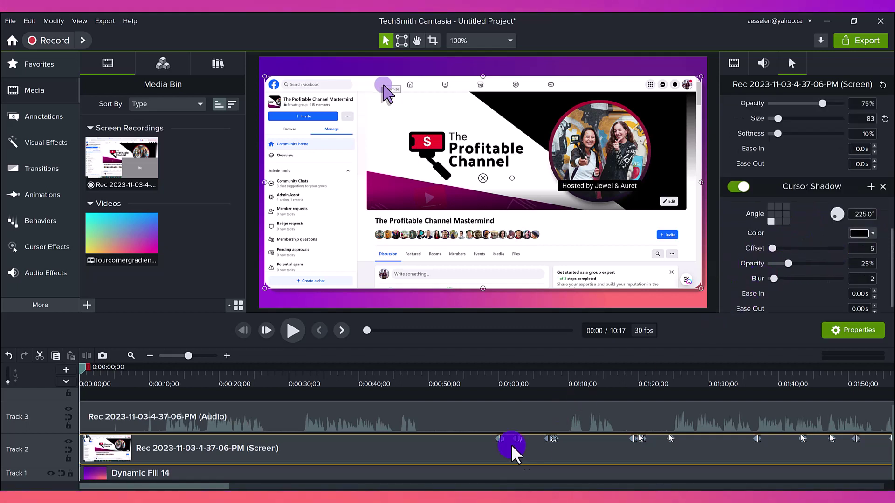
Step: Apply Noise Removal (Sensitivity 0, Amount 20) to the Track 3 audio clip, then scrub playback to about 21 seconds
click(416, 428)
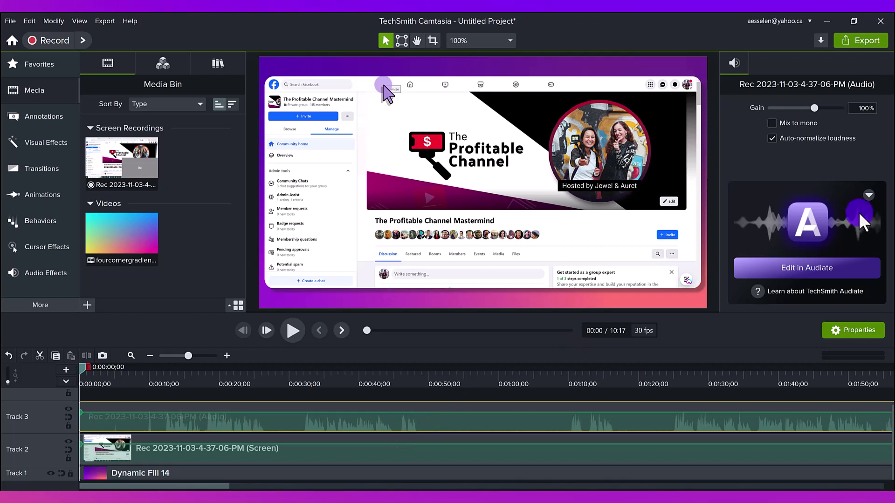
click(870, 196)
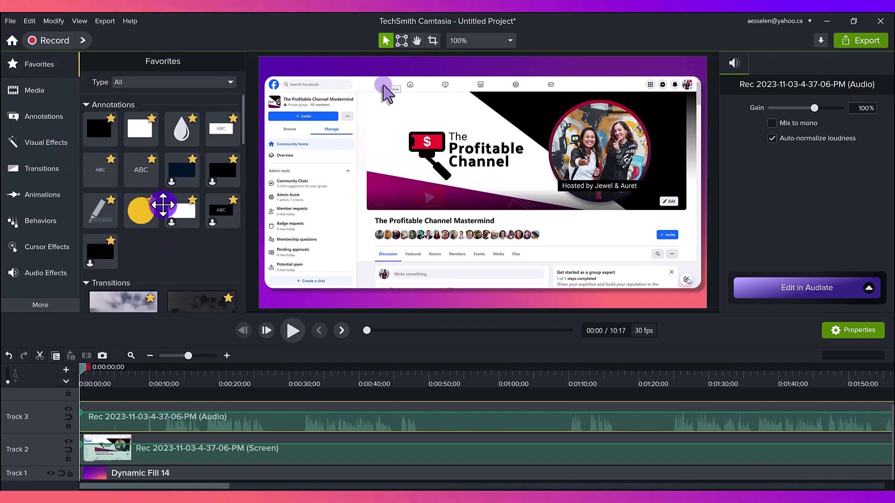
scroll(176, 252, down, 10)
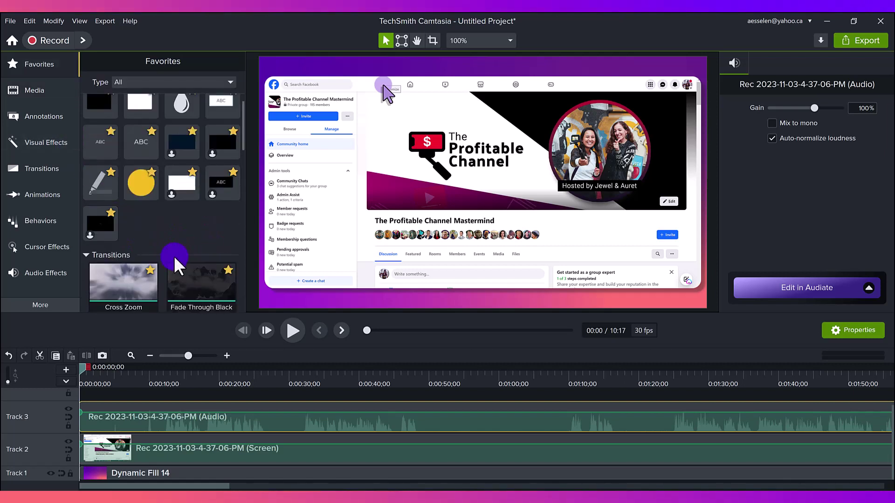
drag(217, 337, 219, 415)
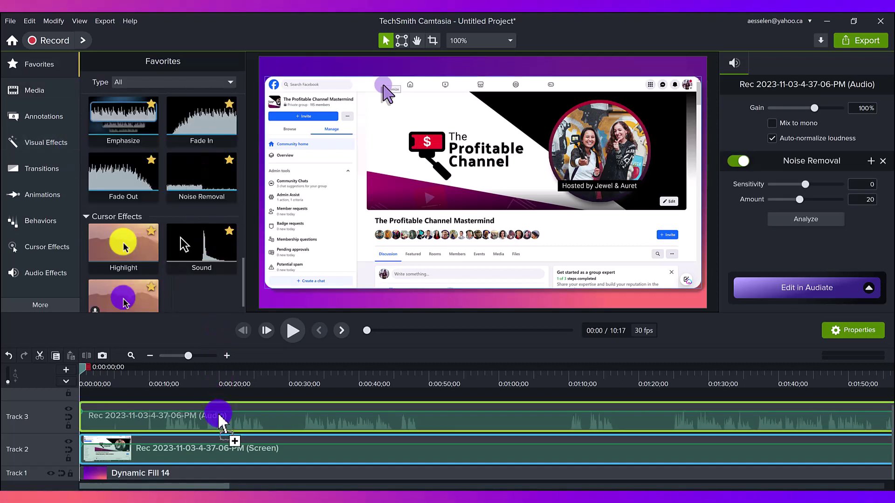
click(157, 380)
mouse_move(170, 379)
mouse_down()
mouse_move(307, 375)
mouse_move(184, 385)
mouse_up()
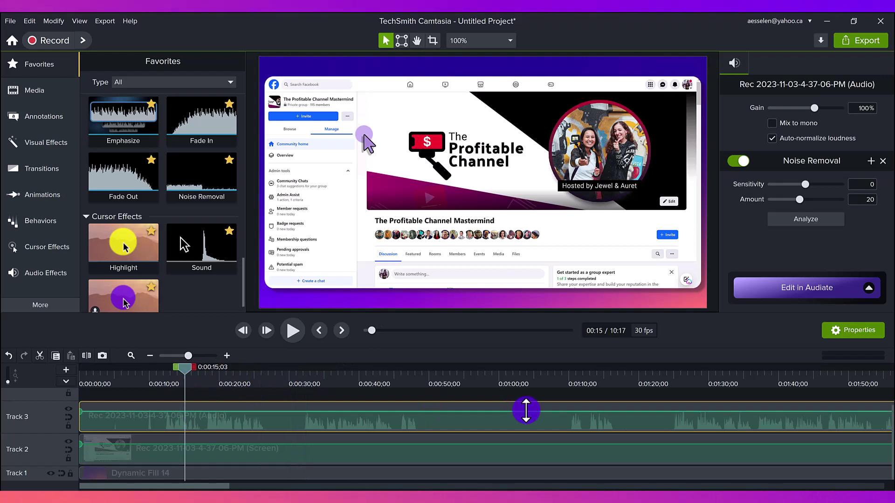